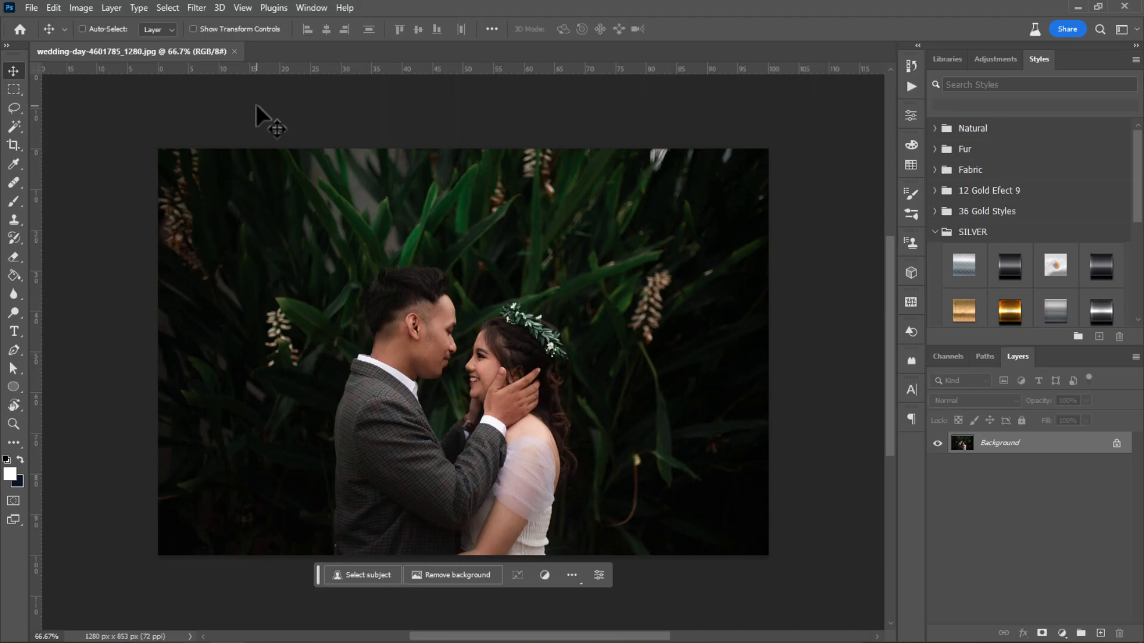
Zoom the view and pick the Crop tool to start a crop around the wedding photo
scroll(407, 216, down, 6)
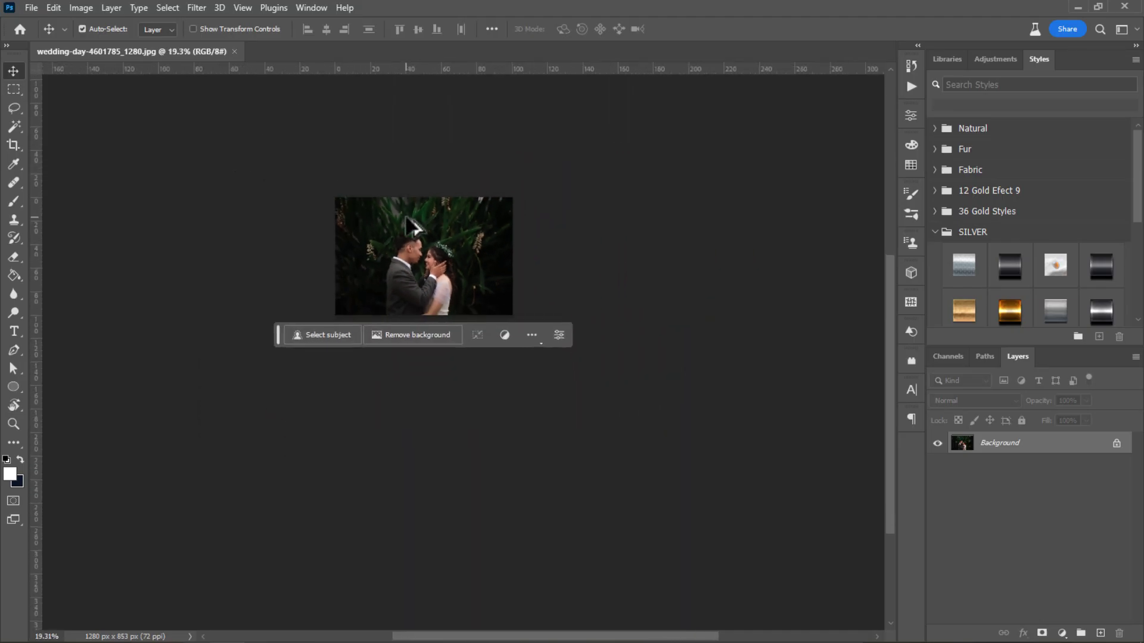
scroll(407, 216, up, 3)
click(13, 147)
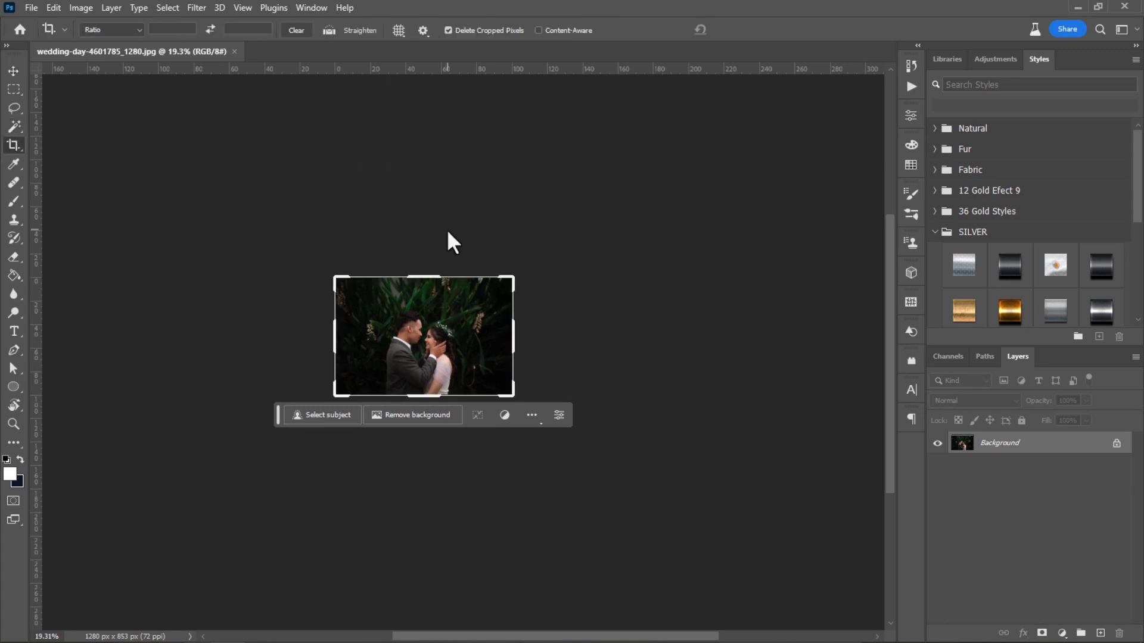
Extend the canvas above, on both sides and below the photo to 3242 × 3490 px, and commit the crop
drag(422, 275, 459, 137)
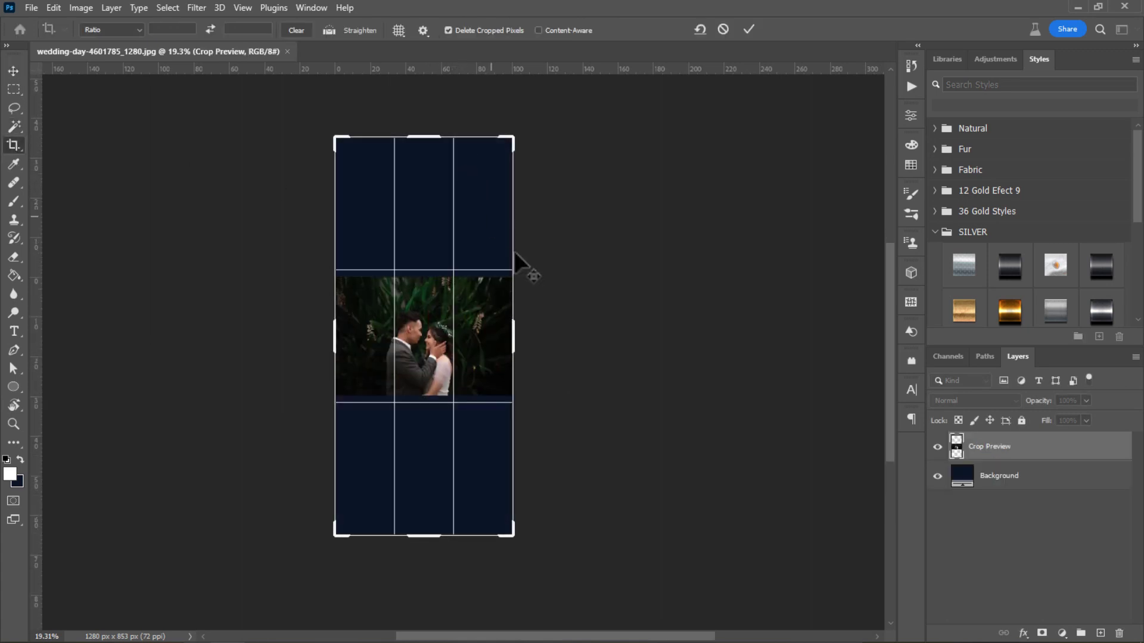
drag(513, 331, 633, 322)
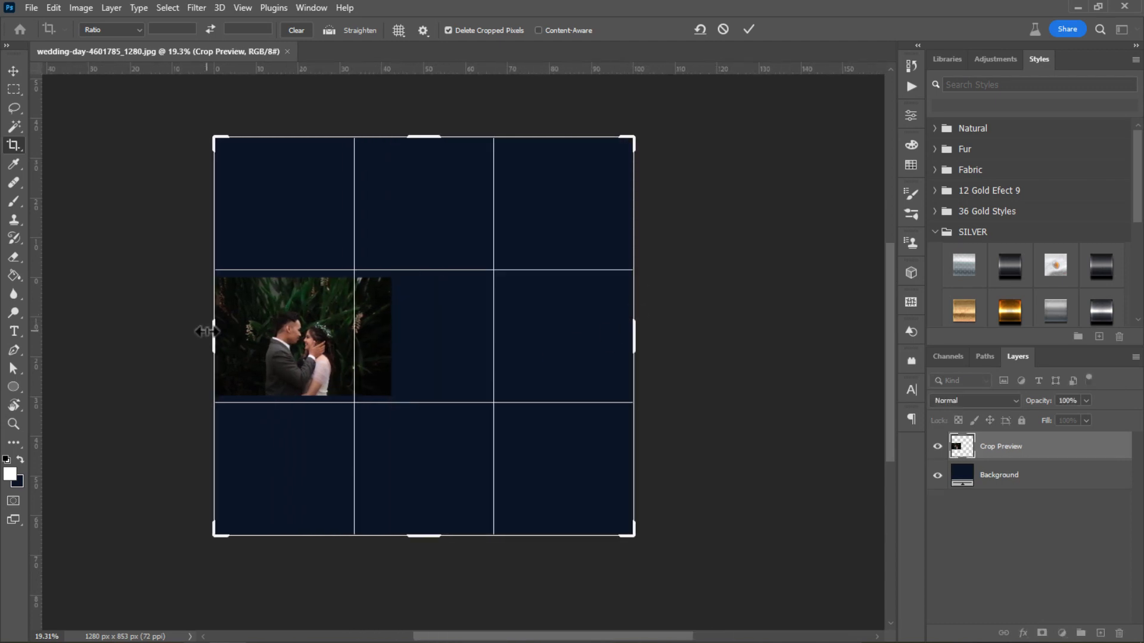
drag(205, 331, 195, 331)
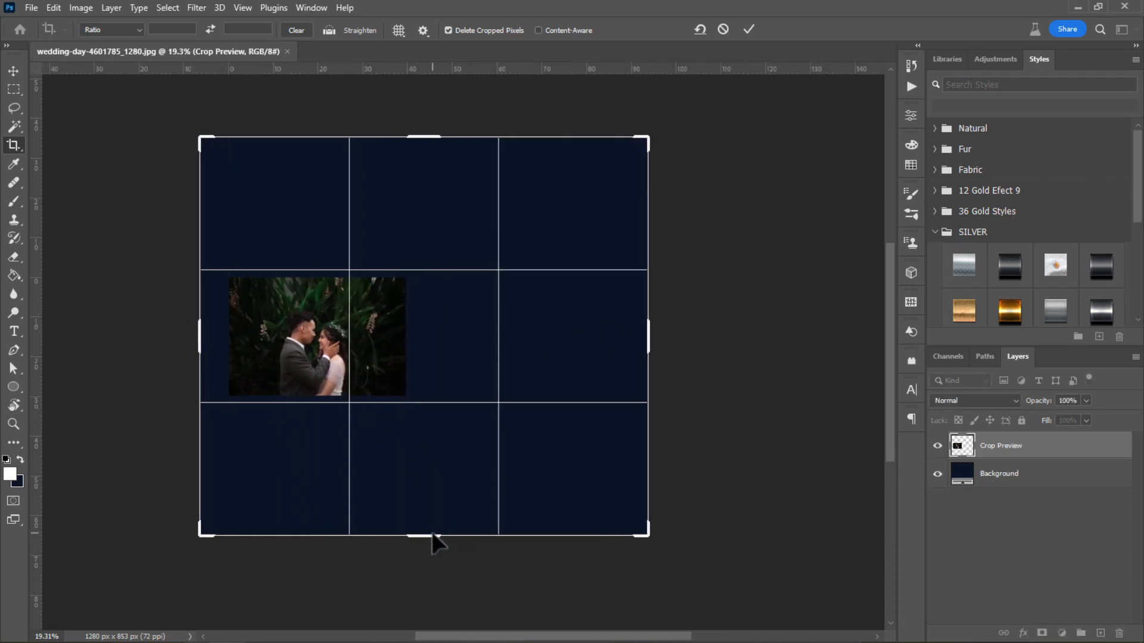
drag(433, 534, 434, 557)
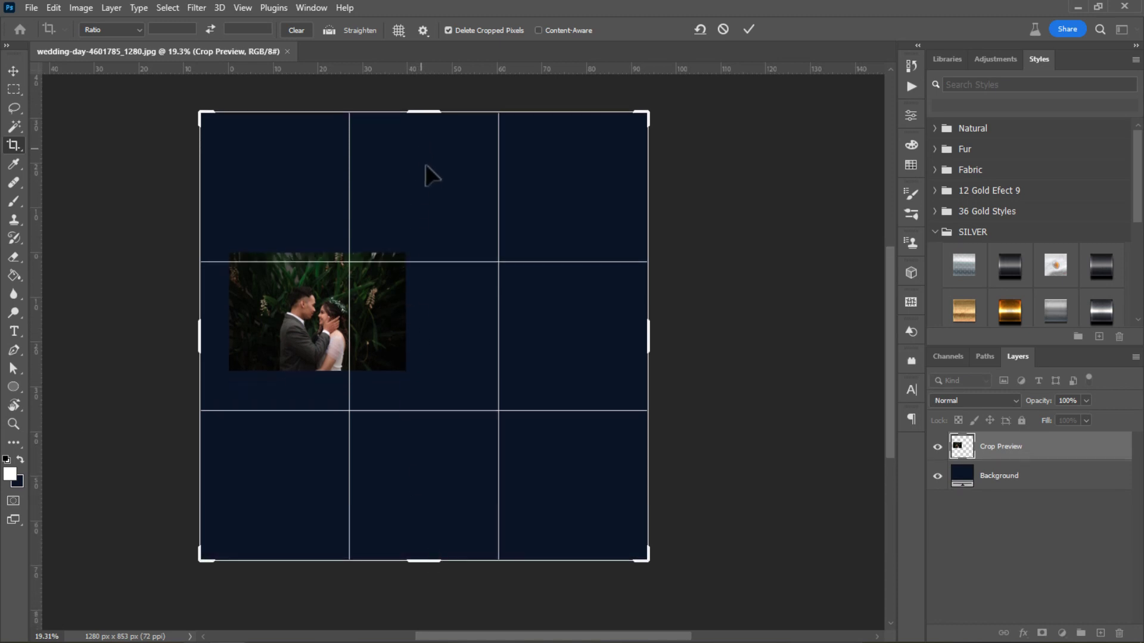
drag(423, 107, 423, 91)
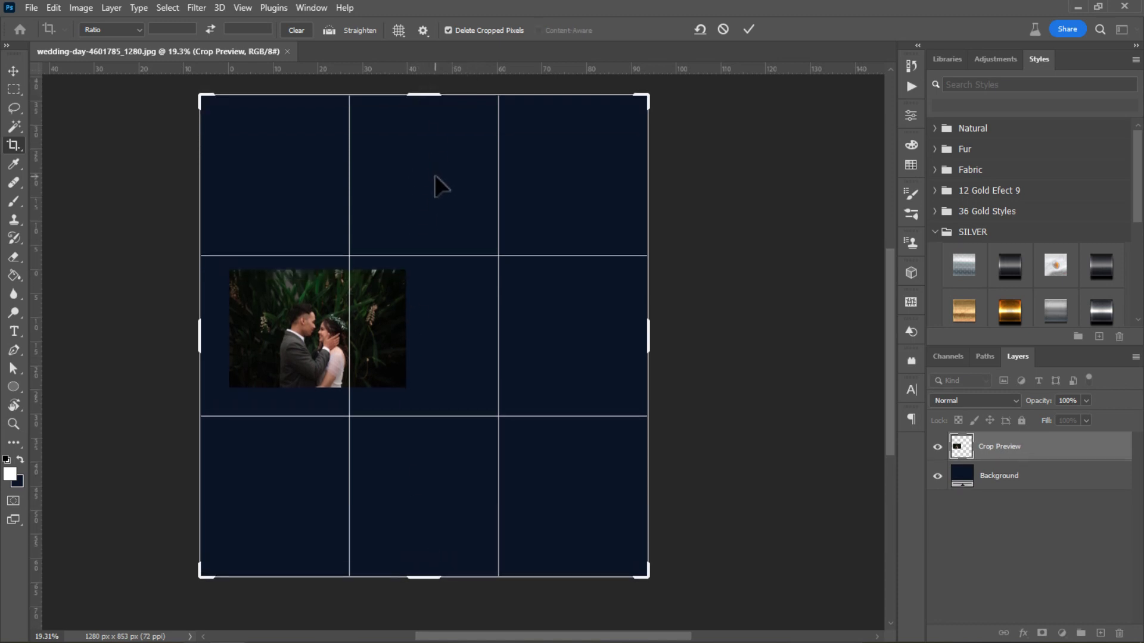
key(Return)
click(14, 90)
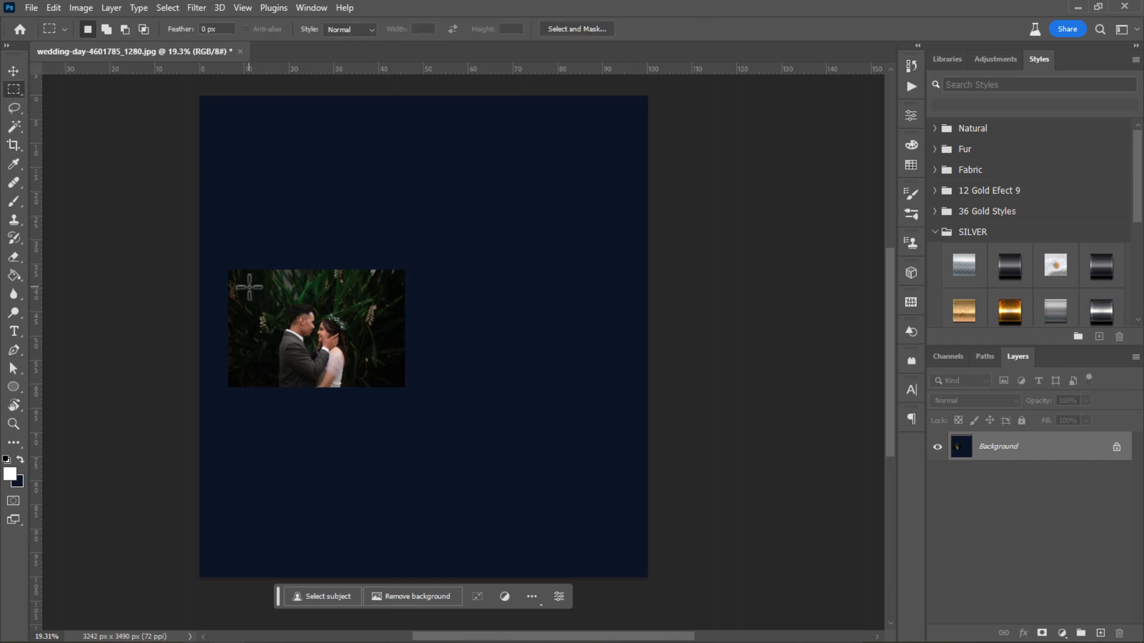
Select the inner photo, invert the selection, and run Generative Fill with no prompt
drag(249, 288, 388, 379)
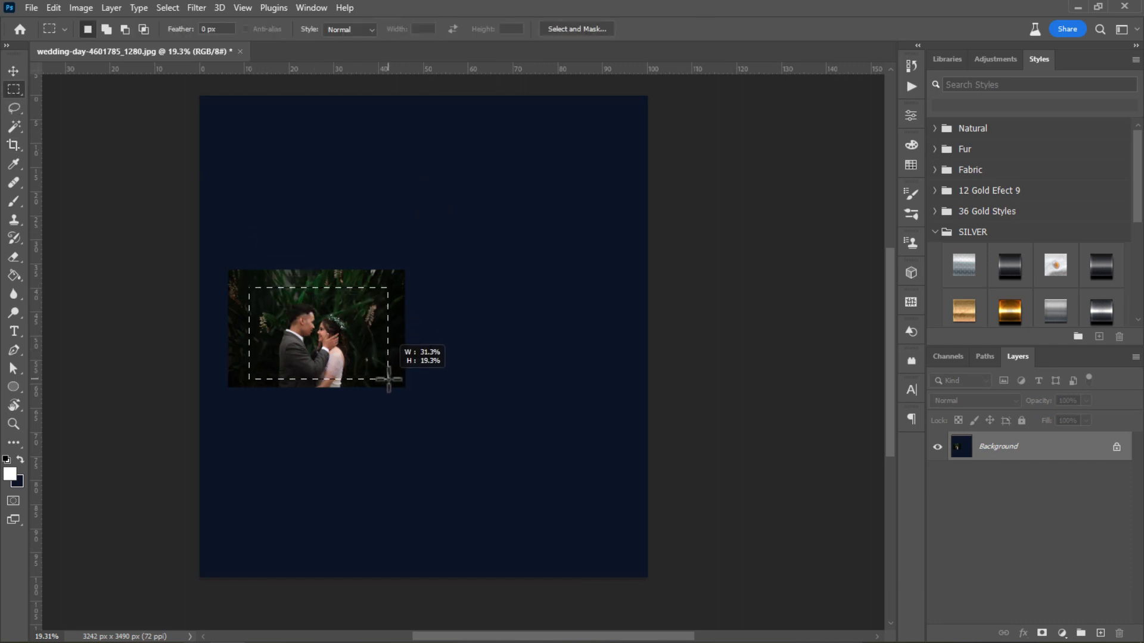
click(168, 8)
click(188, 63)
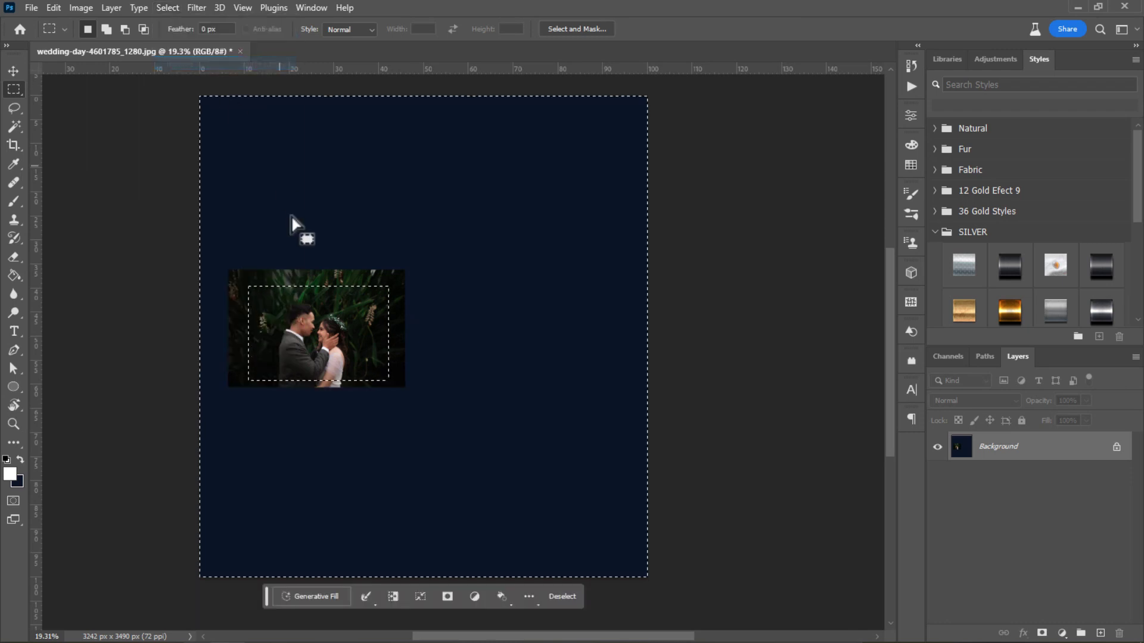
click(319, 596)
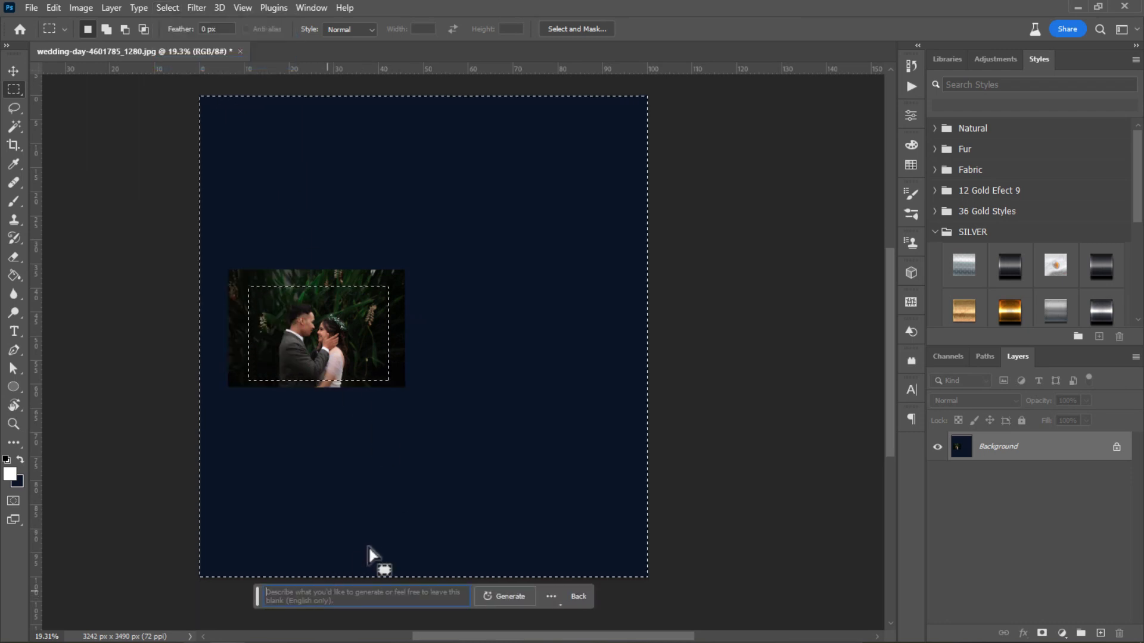
click(496, 596)
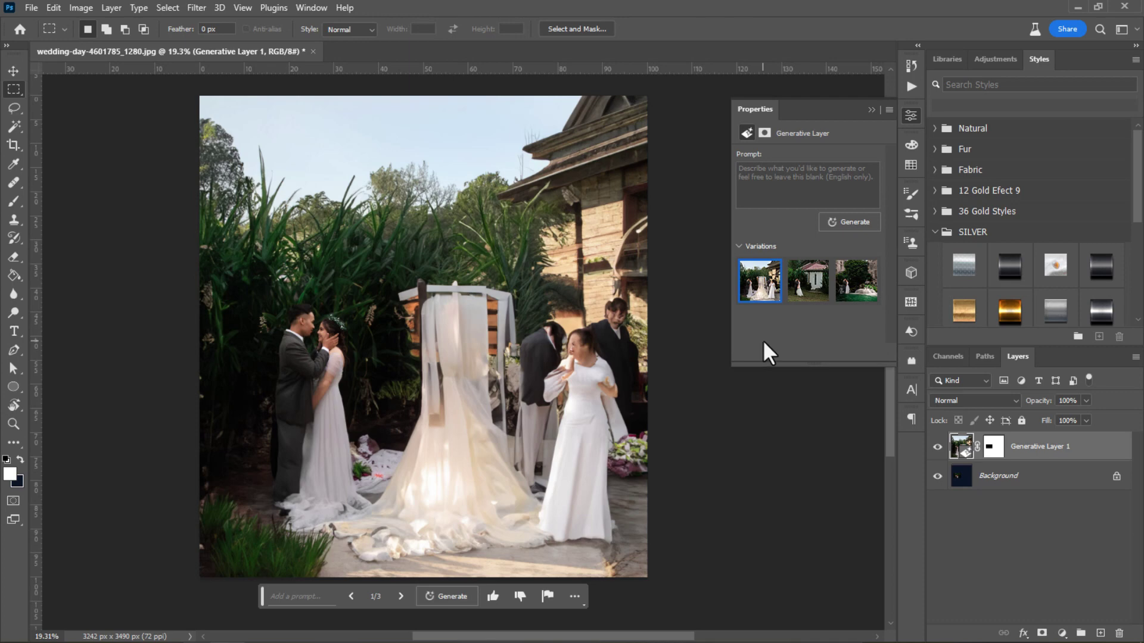
mouse_move(806, 281)
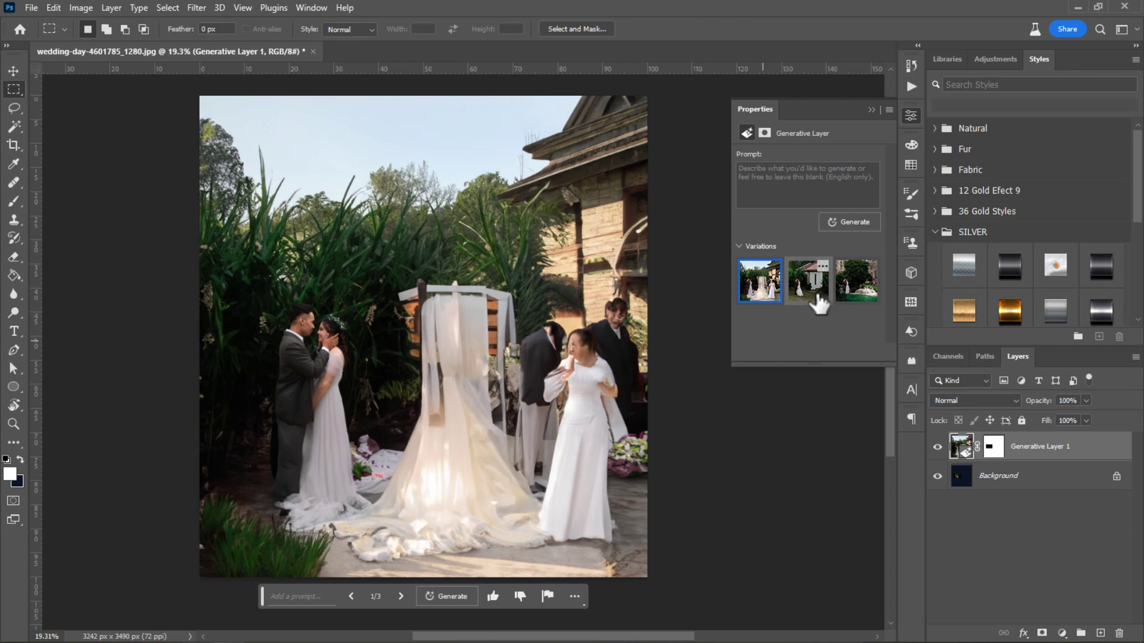
Compare the generated variations and keep variation 2 with the white house
click(820, 305)
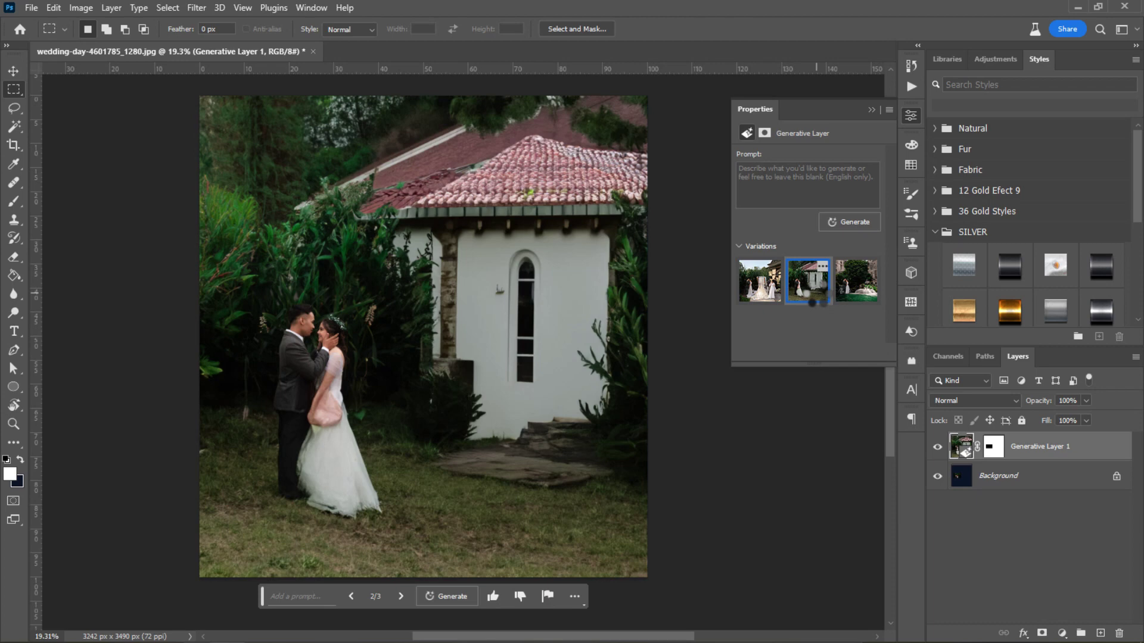
click(756, 295)
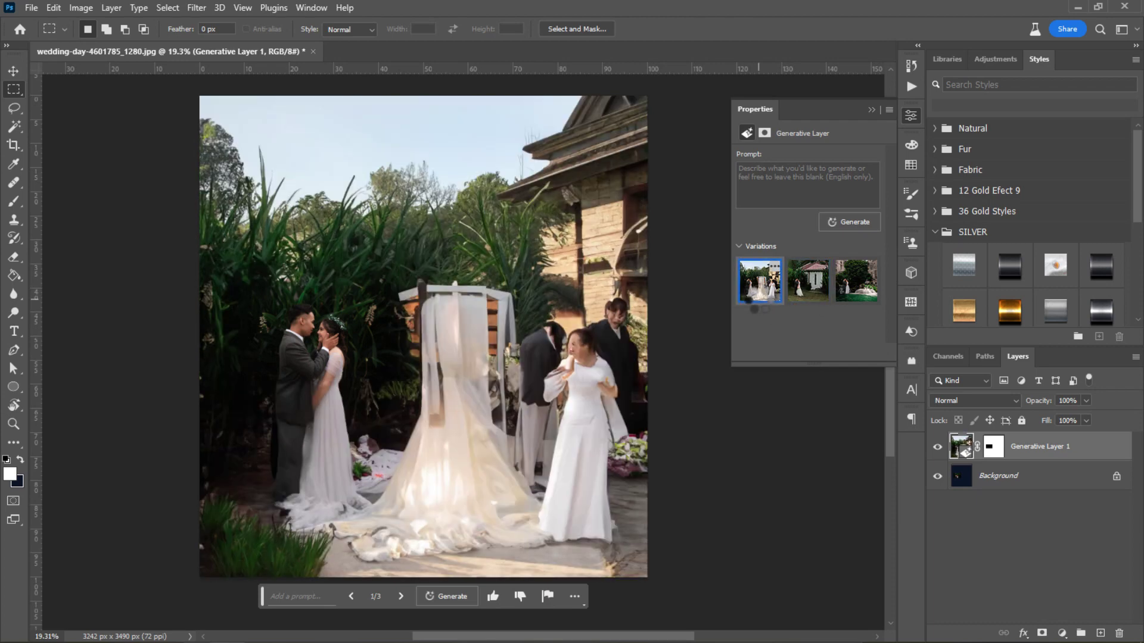
click(856, 298)
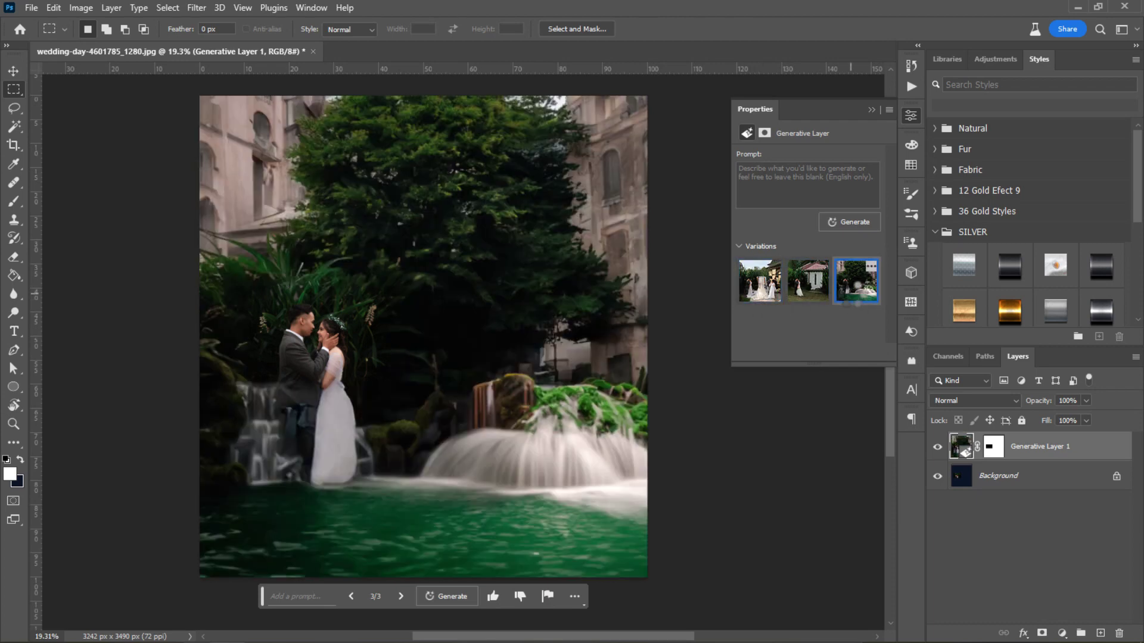
click(800, 294)
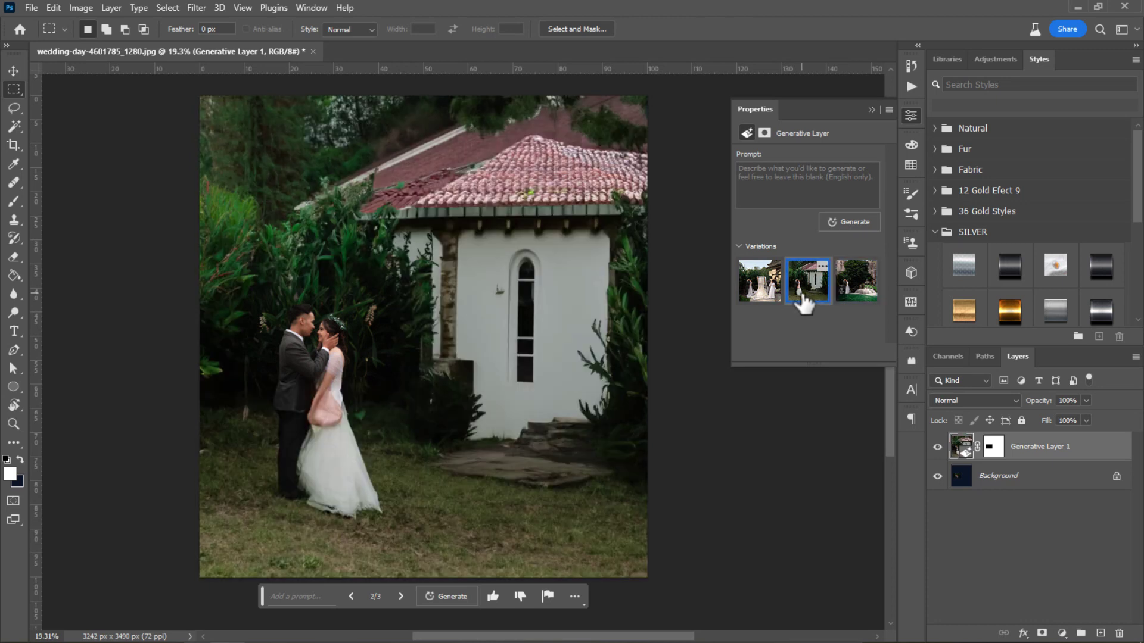
scroll(659, 327, down, 2)
scroll(316, 370, down, 3)
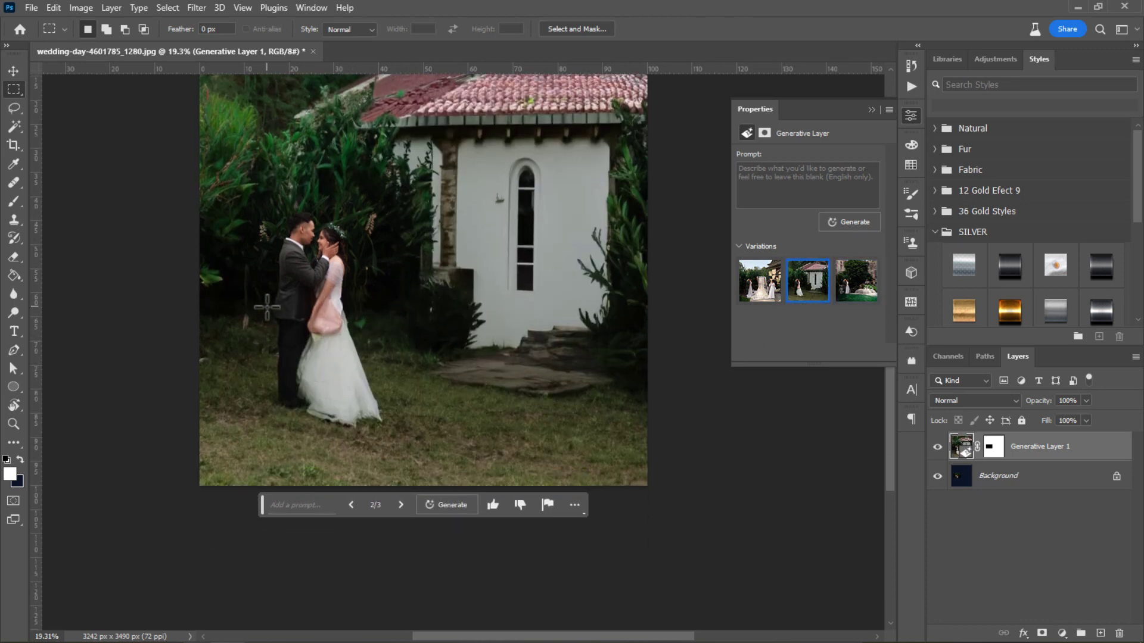
Marquee the couple's lower half down to the image bottom and run Generative Fill
drag(271, 290, 388, 486)
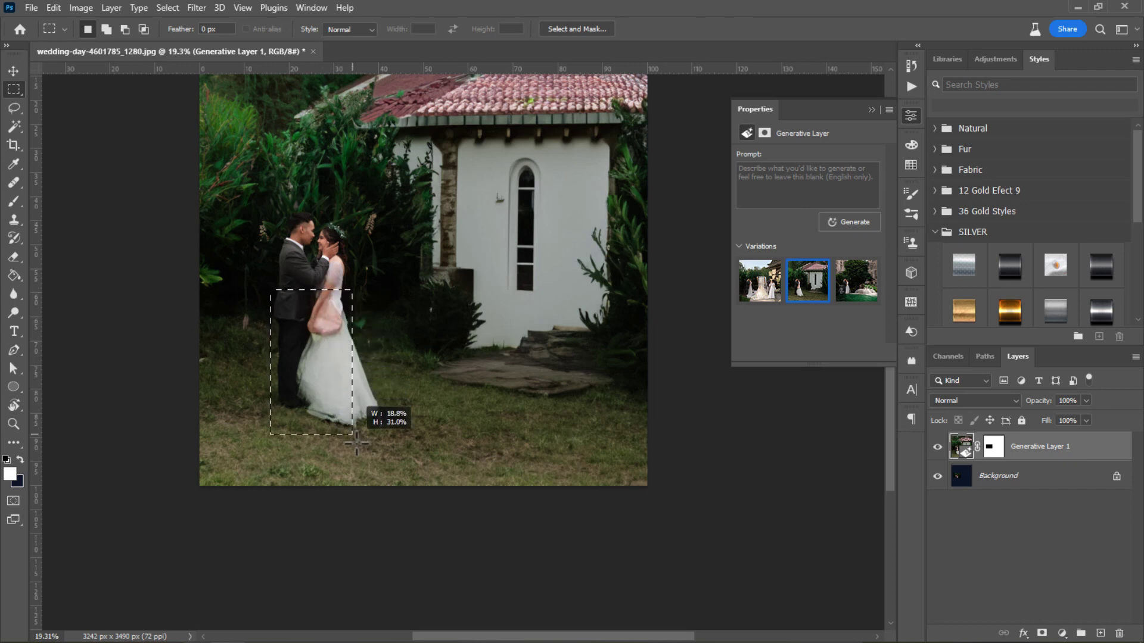
drag(388, 485, 388, 485)
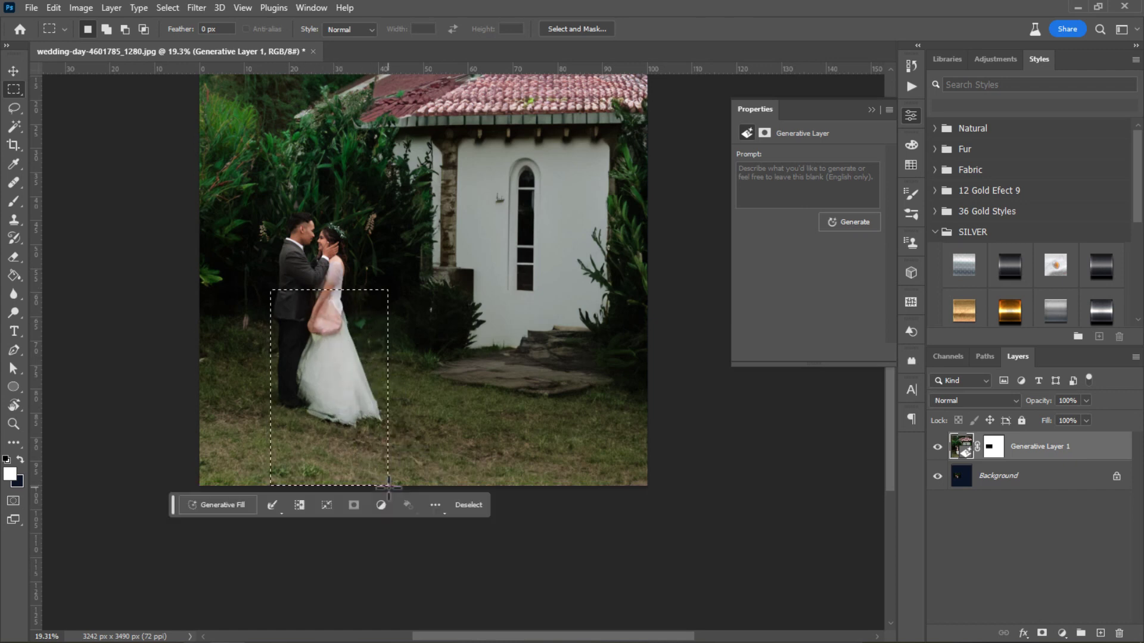
click(228, 506)
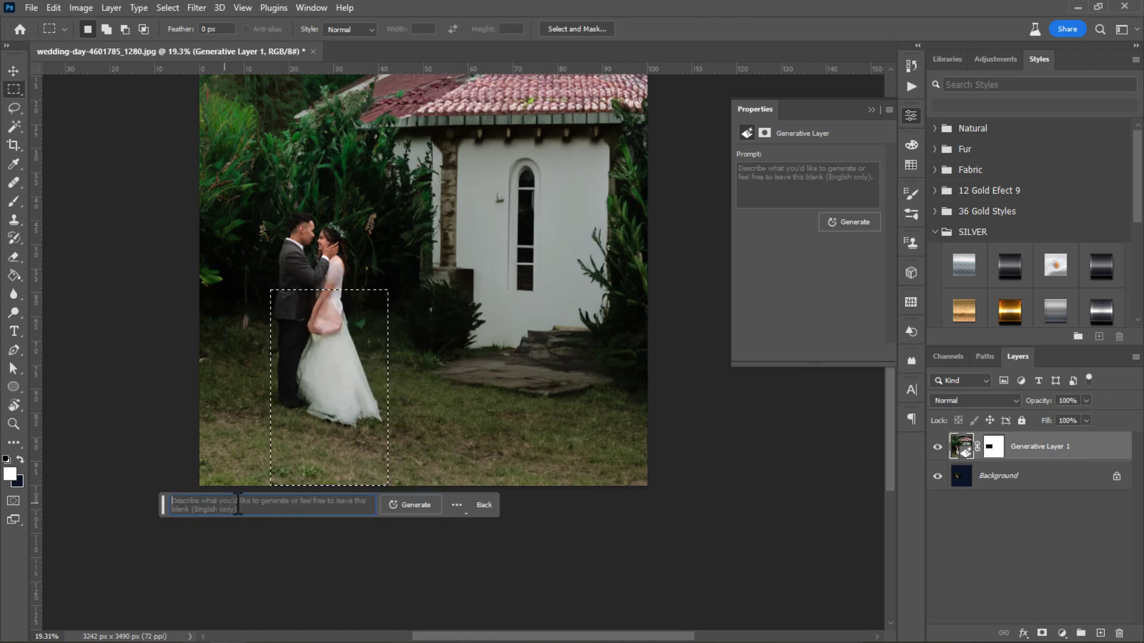
click(399, 503)
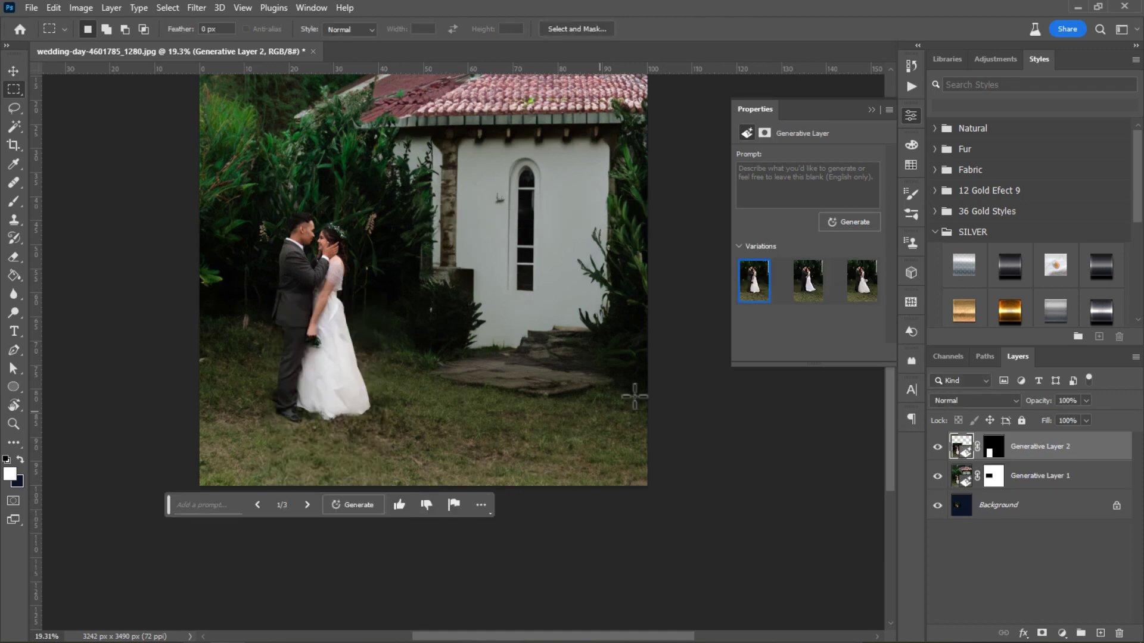
Compare the couple variations and keep variation 3 with the bride holding a bouquet
click(810, 283)
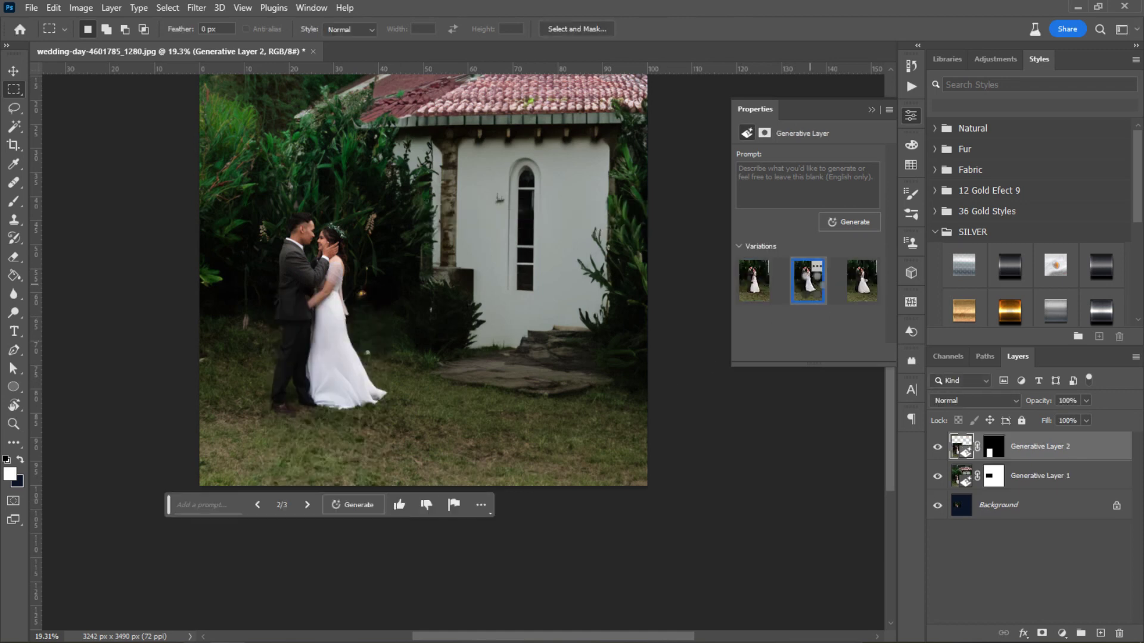
click(862, 280)
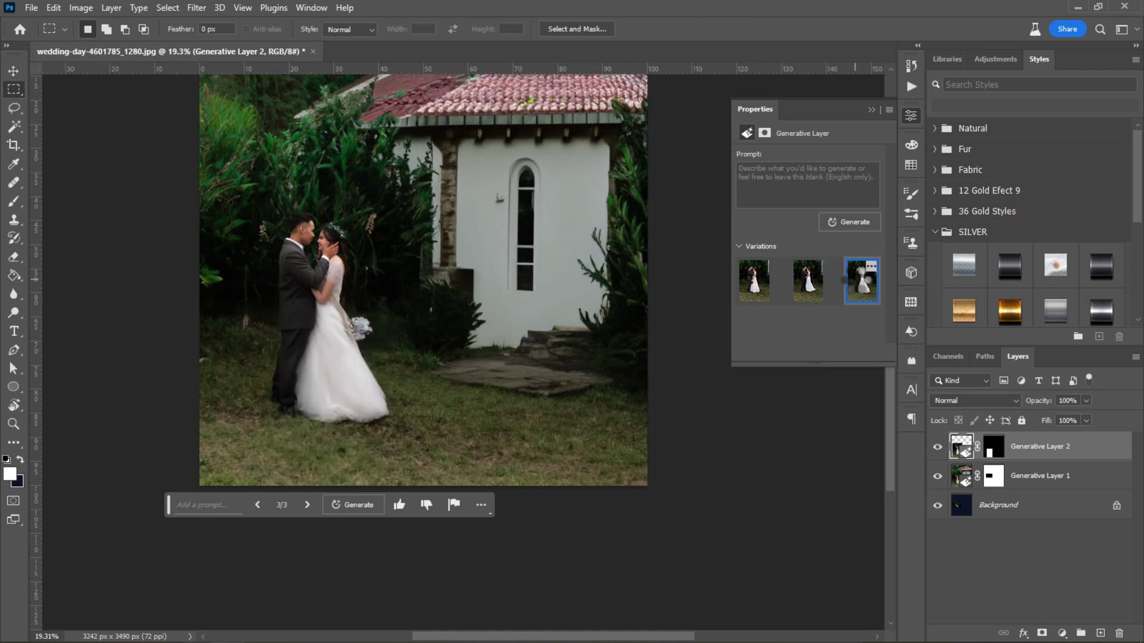
click(763, 294)
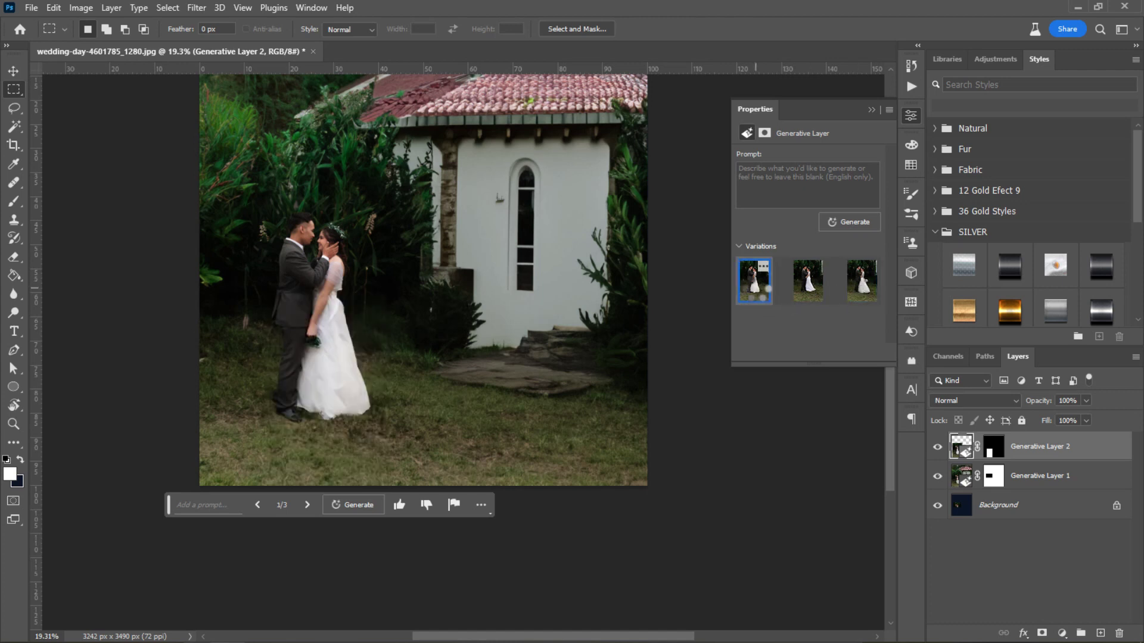
click(809, 292)
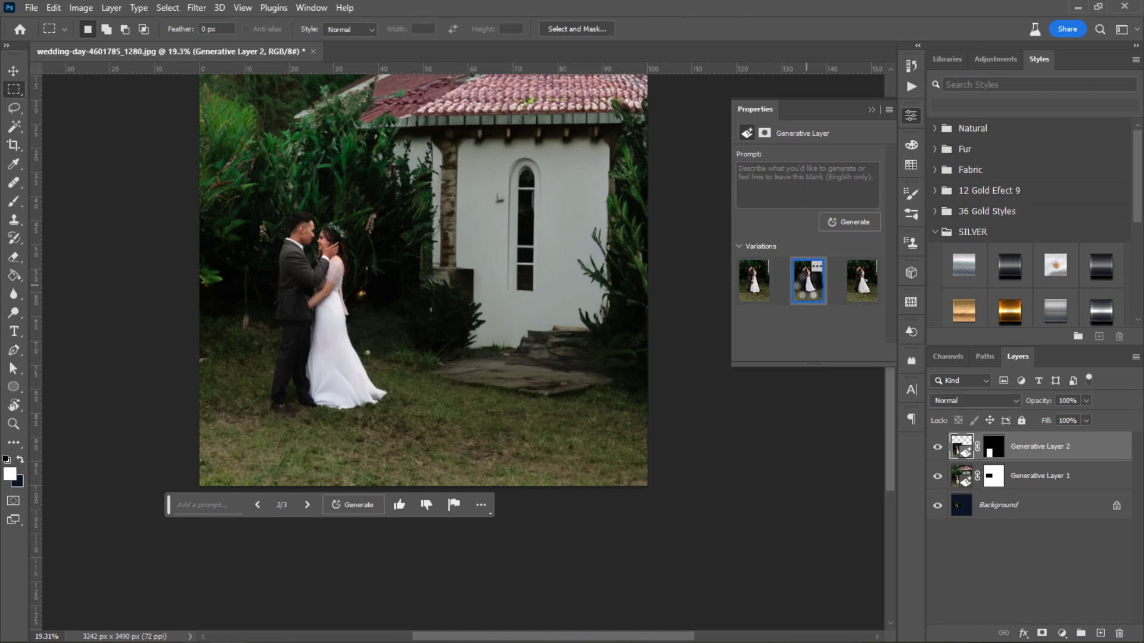
click(862, 286)
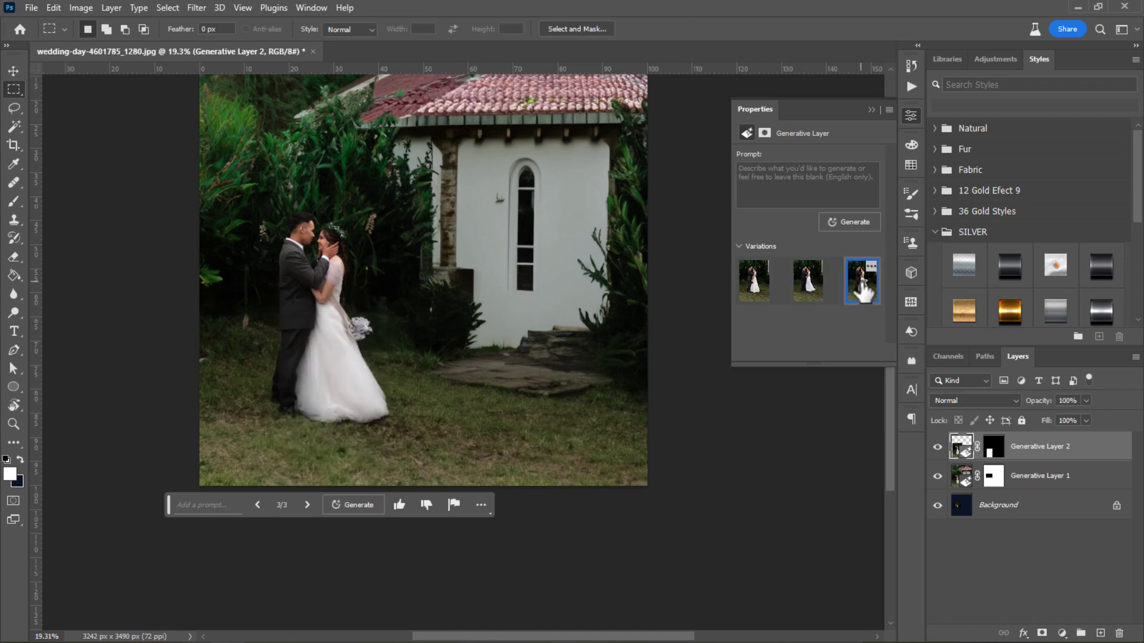
scroll(444, 325, down, 2)
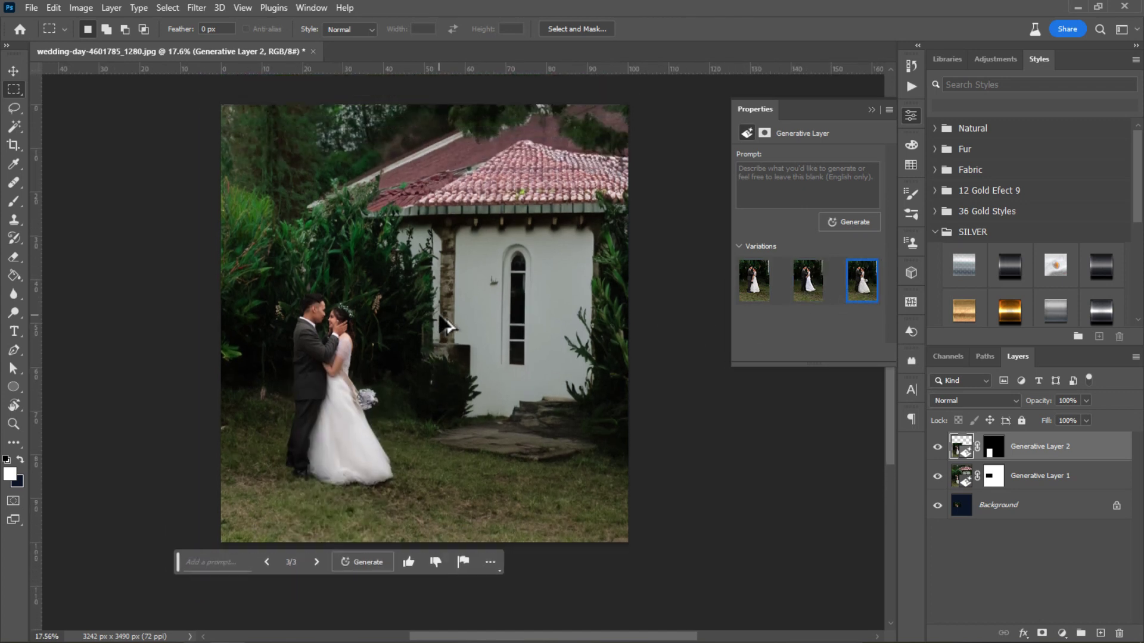
scroll(438, 312, down, 1)
click(13, 108)
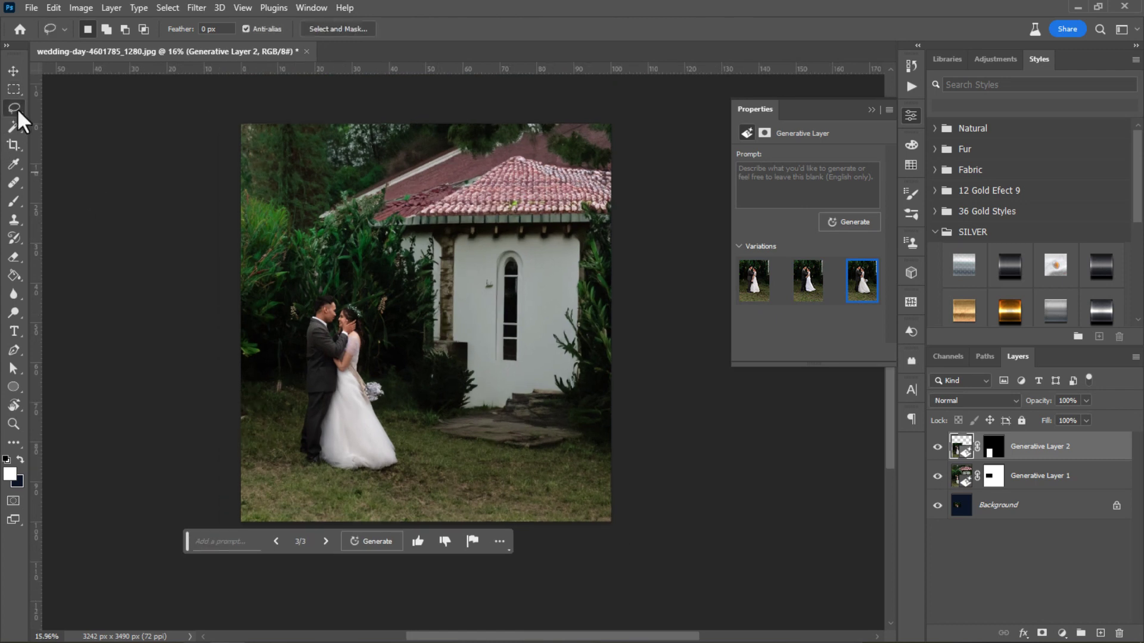
Lasso the right side of the scene and generate 'add waterfall' there
mouse_move(326, 124)
mouse_down()
mouse_move(359, 265)
mouse_move(456, 437)
mouse_move(646, 87)
mouse_up()
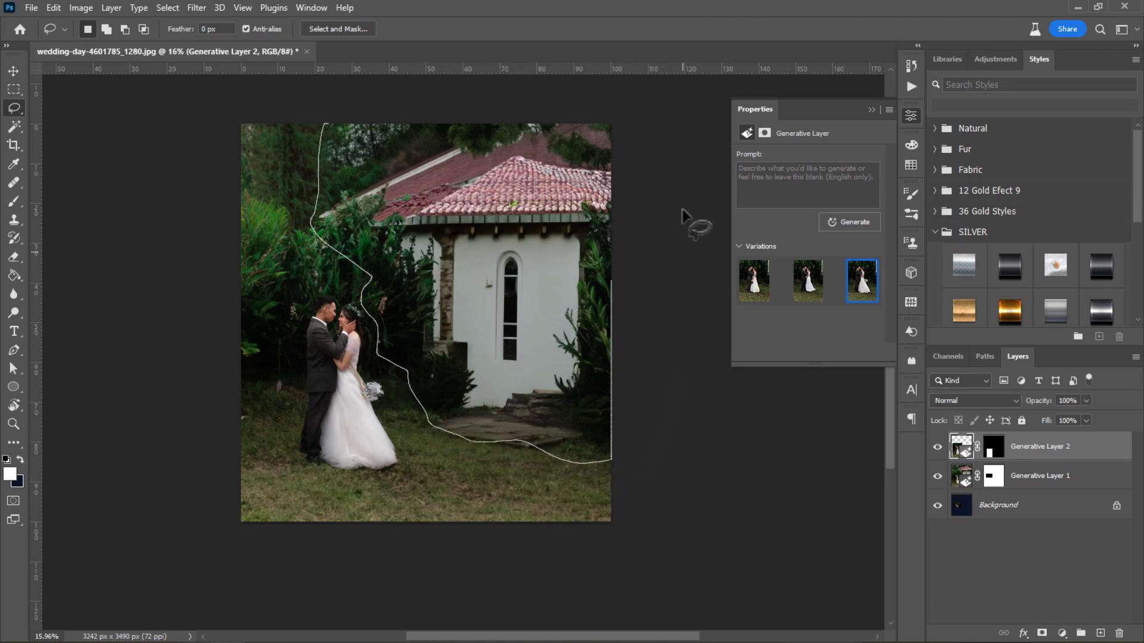
drag(647, 86, 319, 96)
click(757, 182)
text(add waterfall)
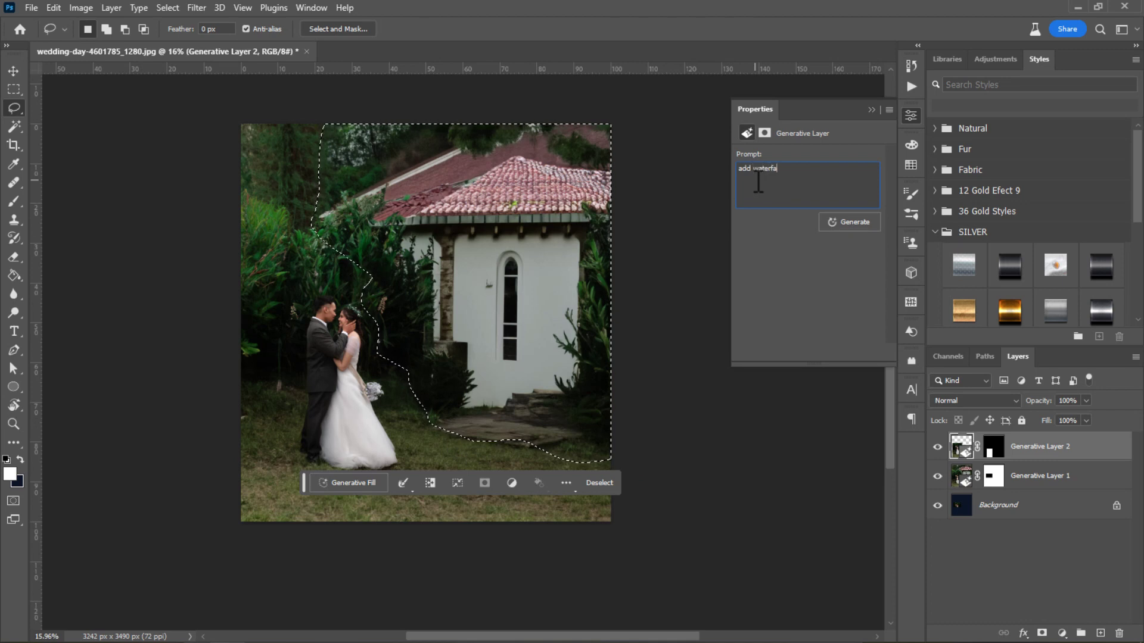
click(856, 223)
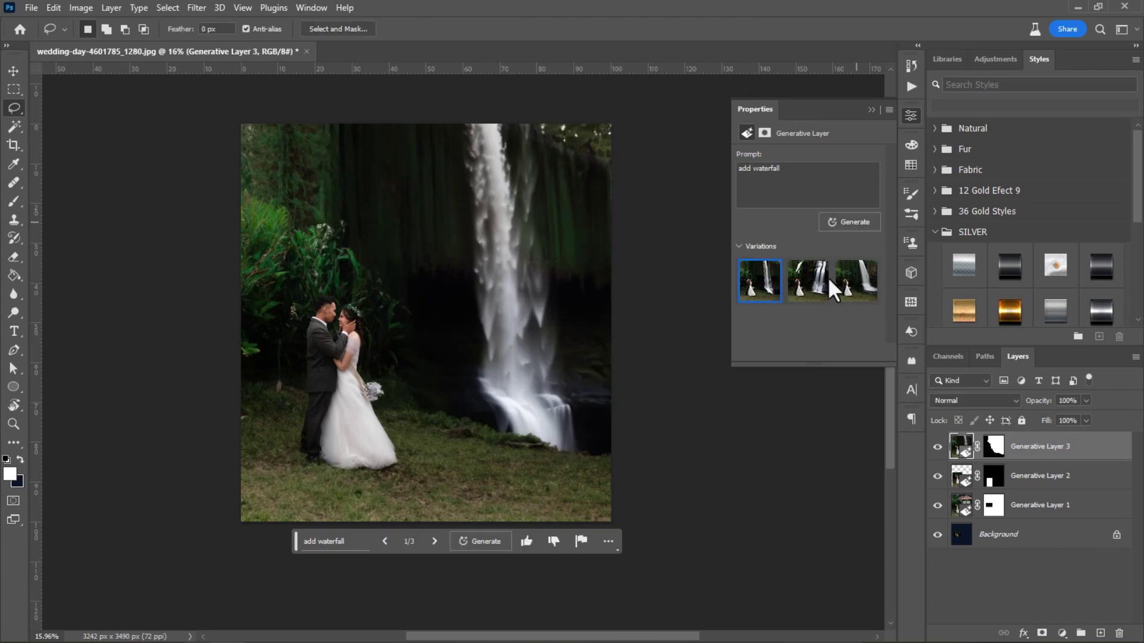
Compare the waterfall versions and keep the second variation
click(810, 298)
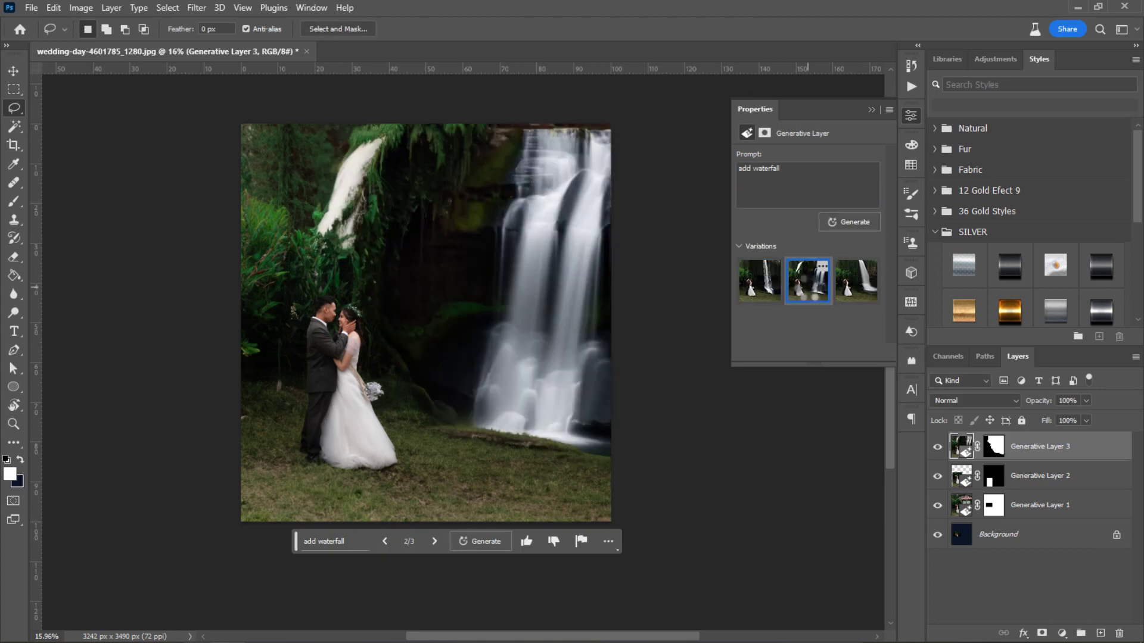
click(867, 295)
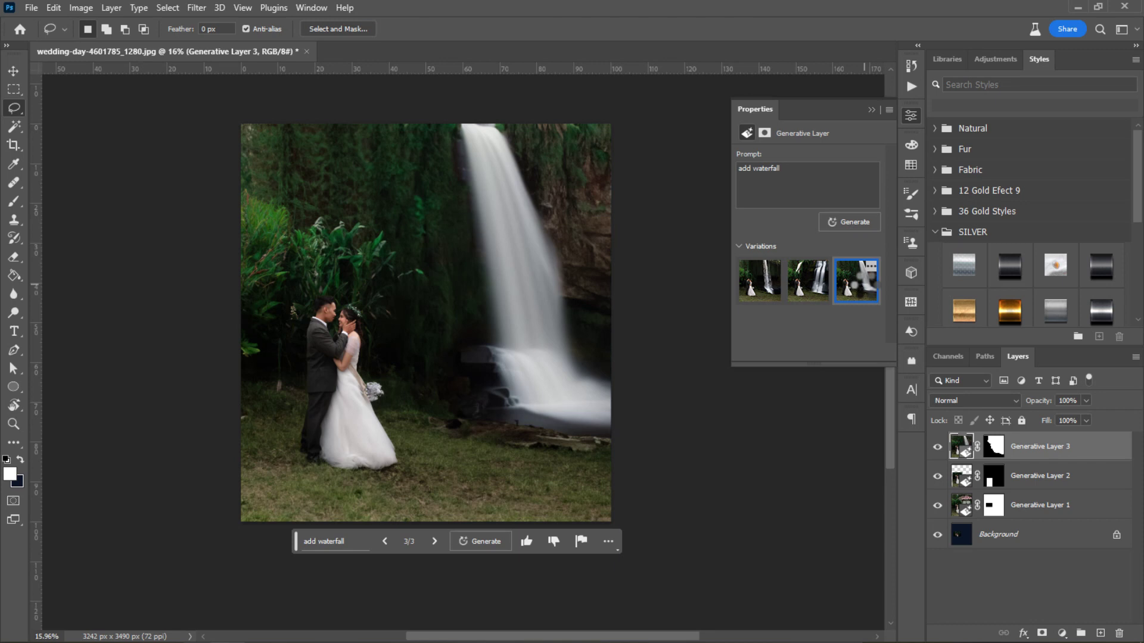
click(811, 302)
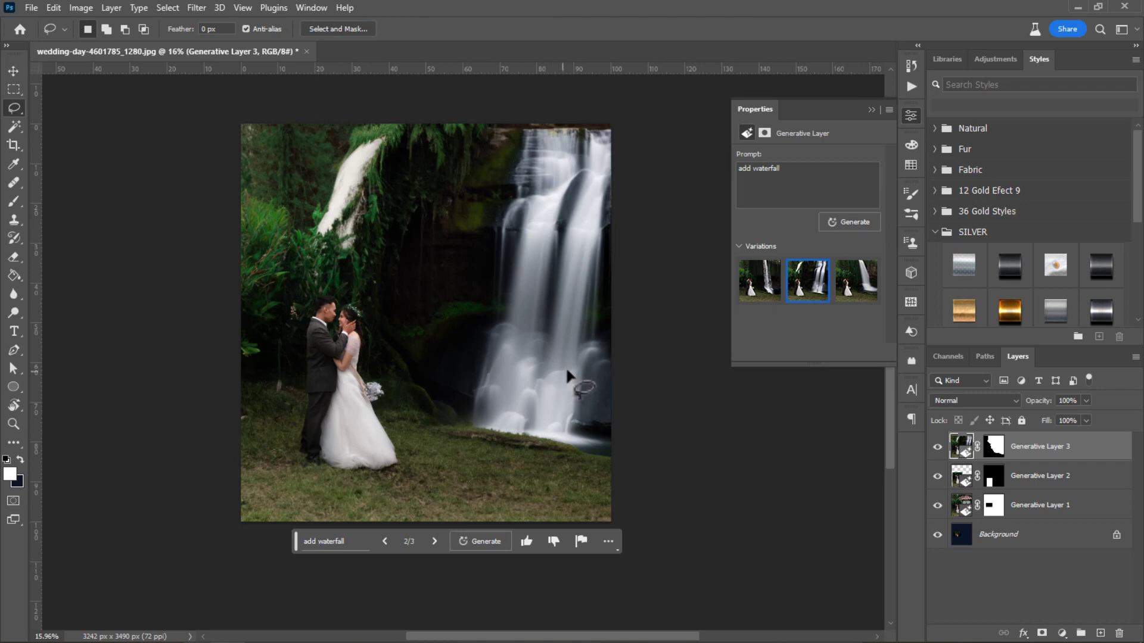
drag(421, 134, 332, 136)
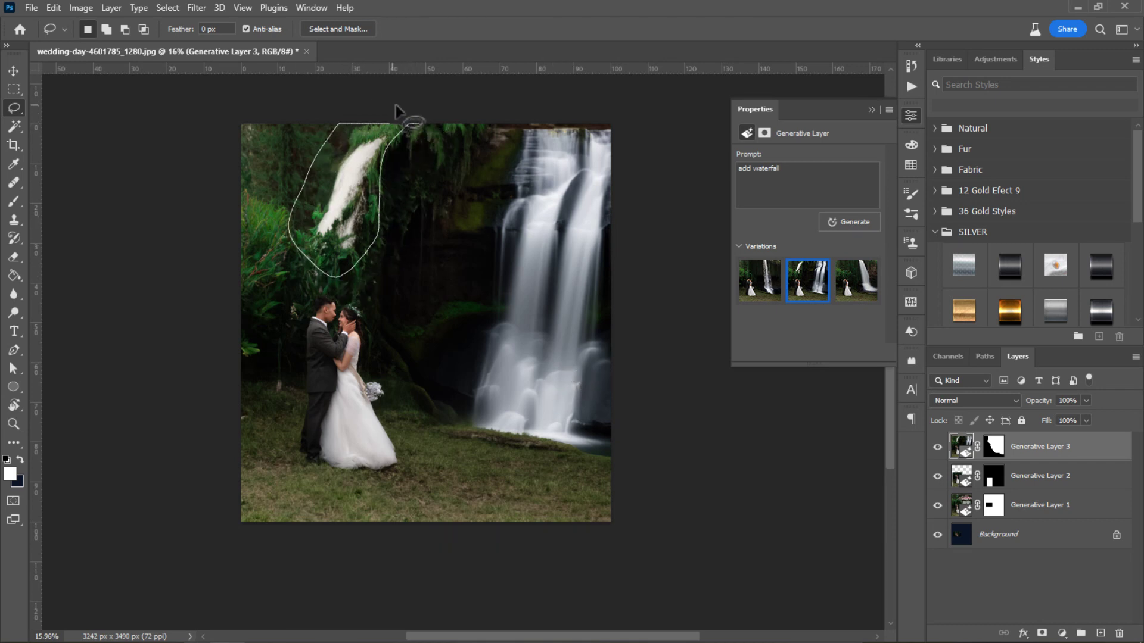
Lasso the small upper-left waterfall and generate a fill with the prompt 'remove'
drag(332, 136, 422, 119)
click(791, 179)
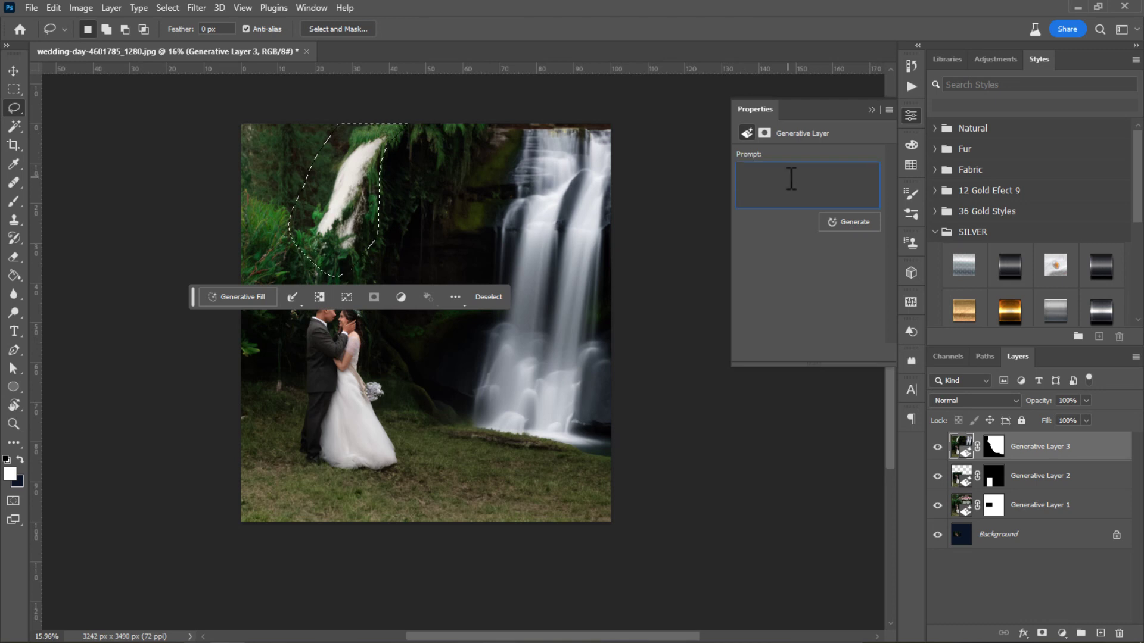
text(remove)
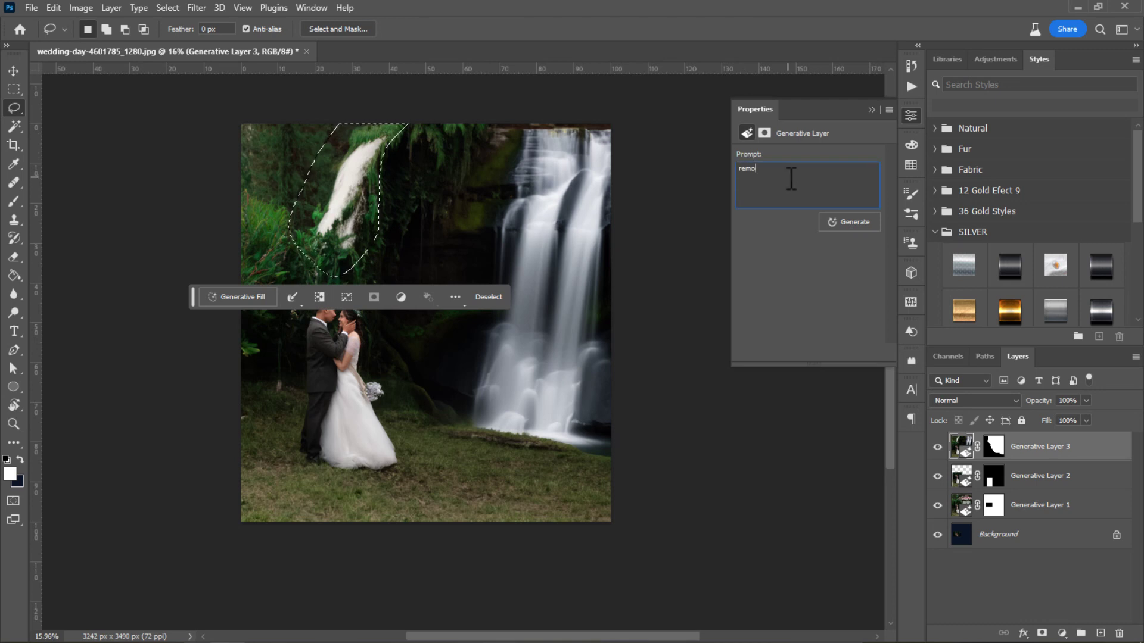
click(839, 229)
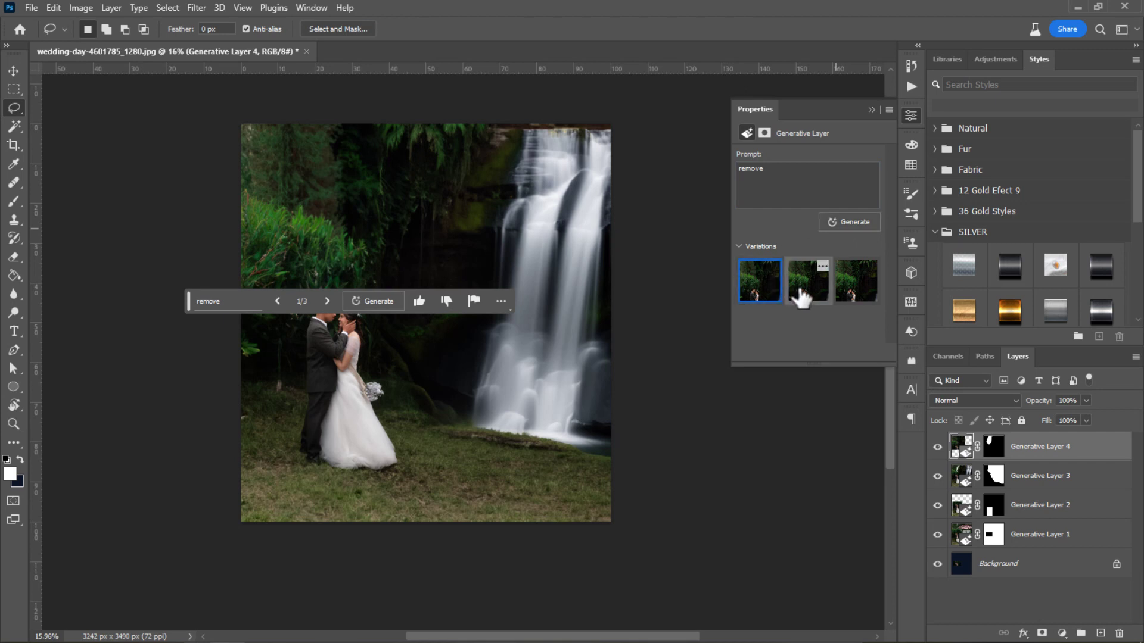
Compare the removal variations and keep variation 2 with dark foliage
click(799, 295)
click(863, 297)
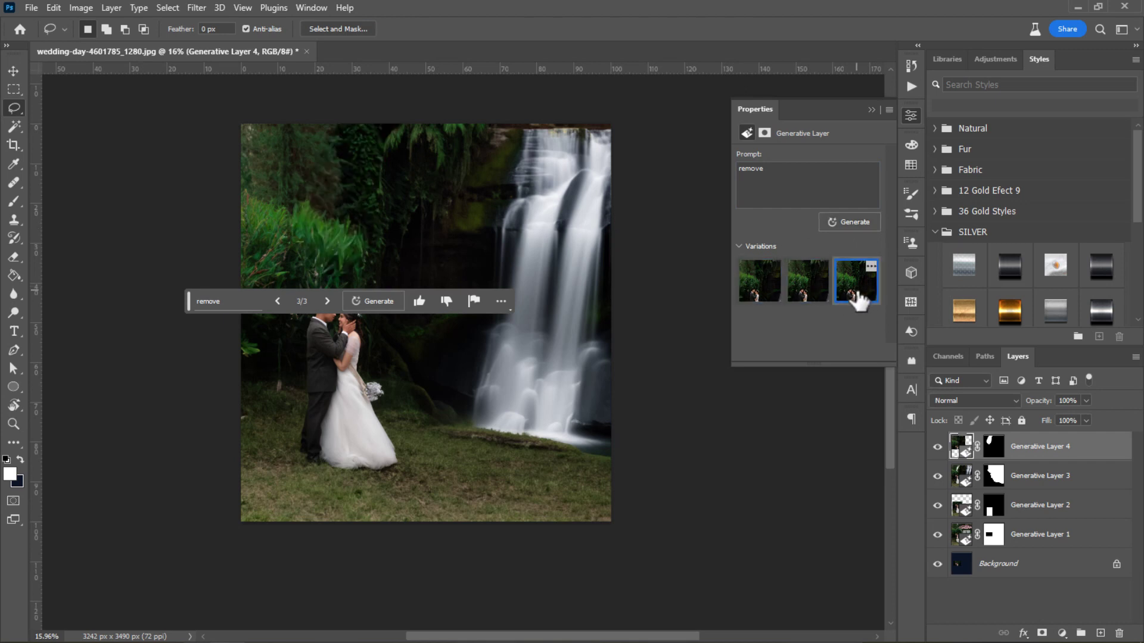
click(804, 296)
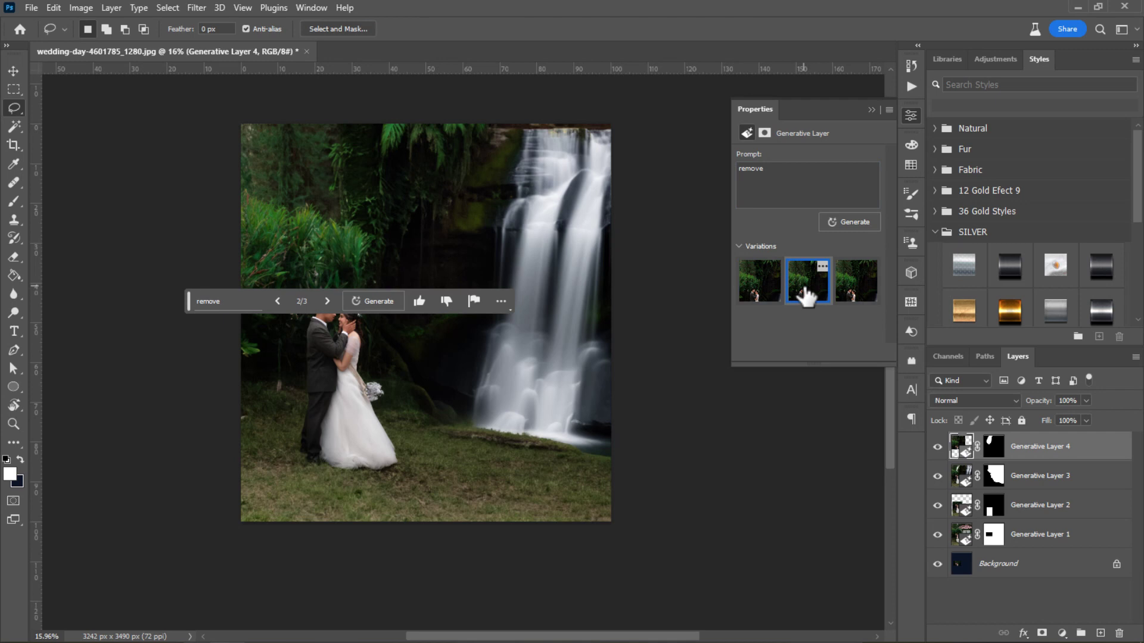
click(850, 297)
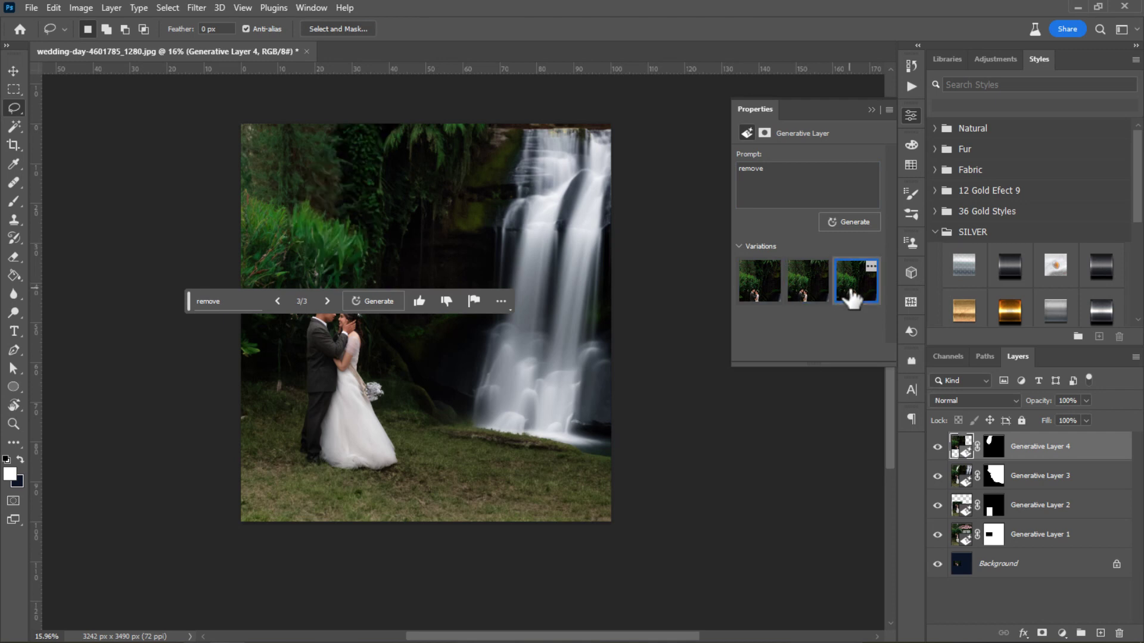
click(811, 297)
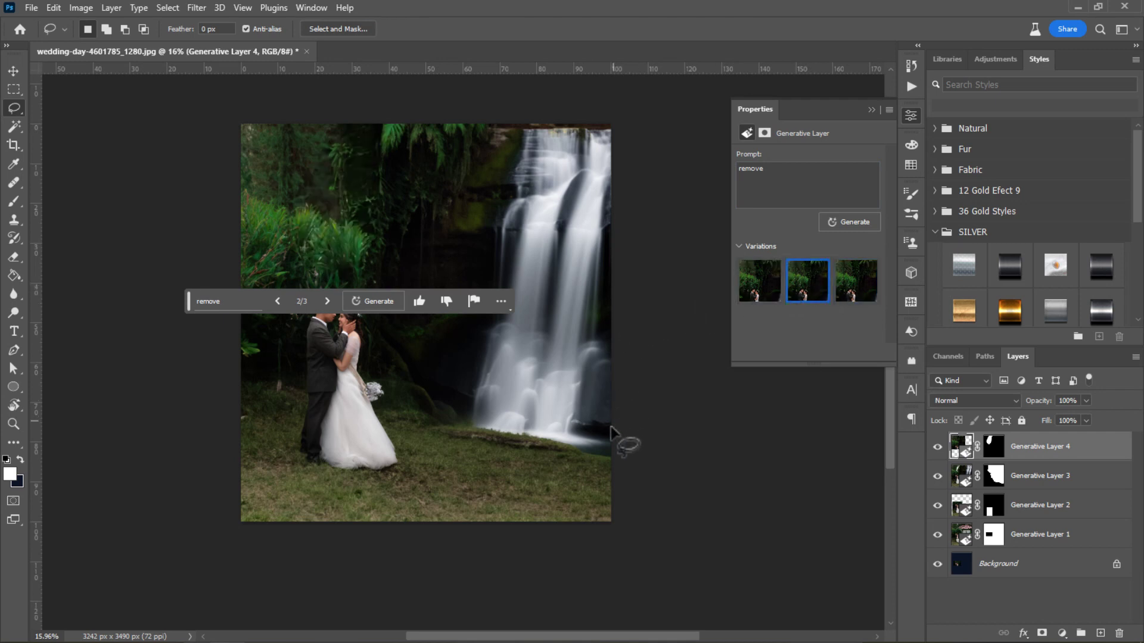
mouse_move(622, 452)
mouse_down()
mouse_move(437, 395)
mouse_move(439, 417)
mouse_move(388, 417)
mouse_move(355, 455)
mouse_move(284, 480)
mouse_up()
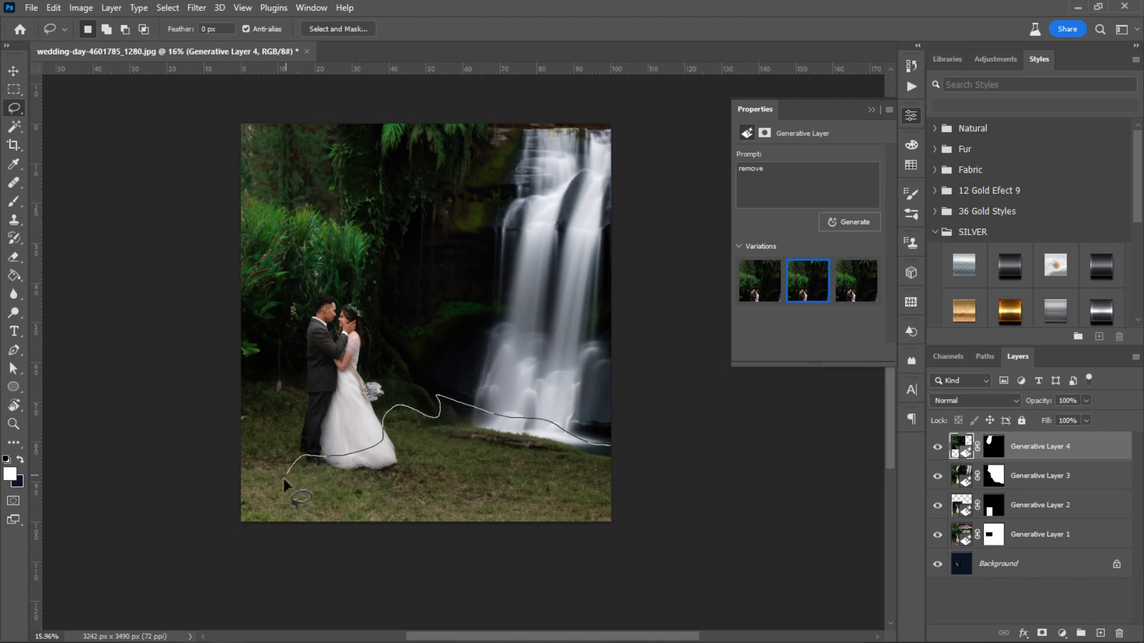
Lasso the foreground grass, generate 'add lake', and keep the second lake variation
mouse_move(230, 529)
mouse_down()
mouse_move(513, 583)
mouse_move(659, 480)
mouse_move(586, 419)
mouse_move(503, 430)
mouse_up()
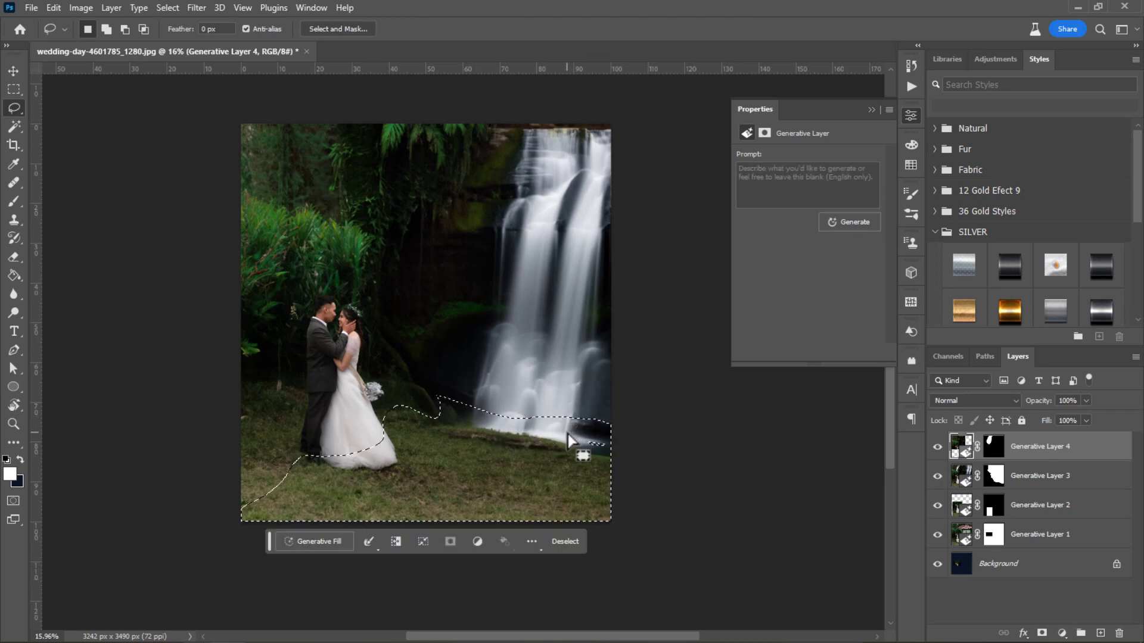
drag(565, 439, 572, 447)
click(790, 179)
text(add )
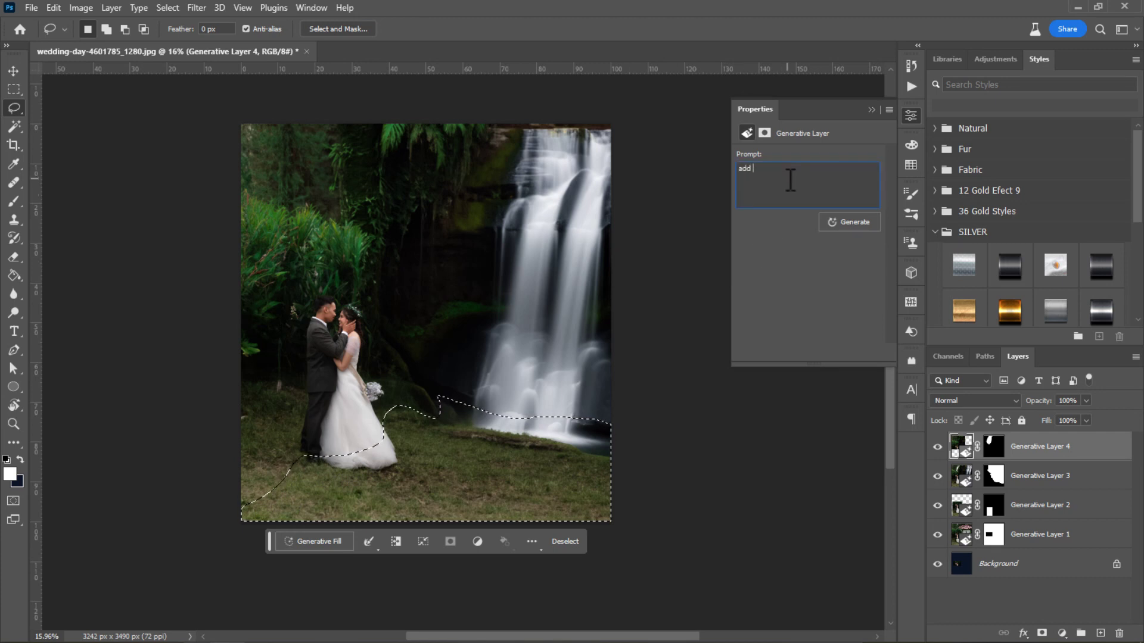
text(lake)
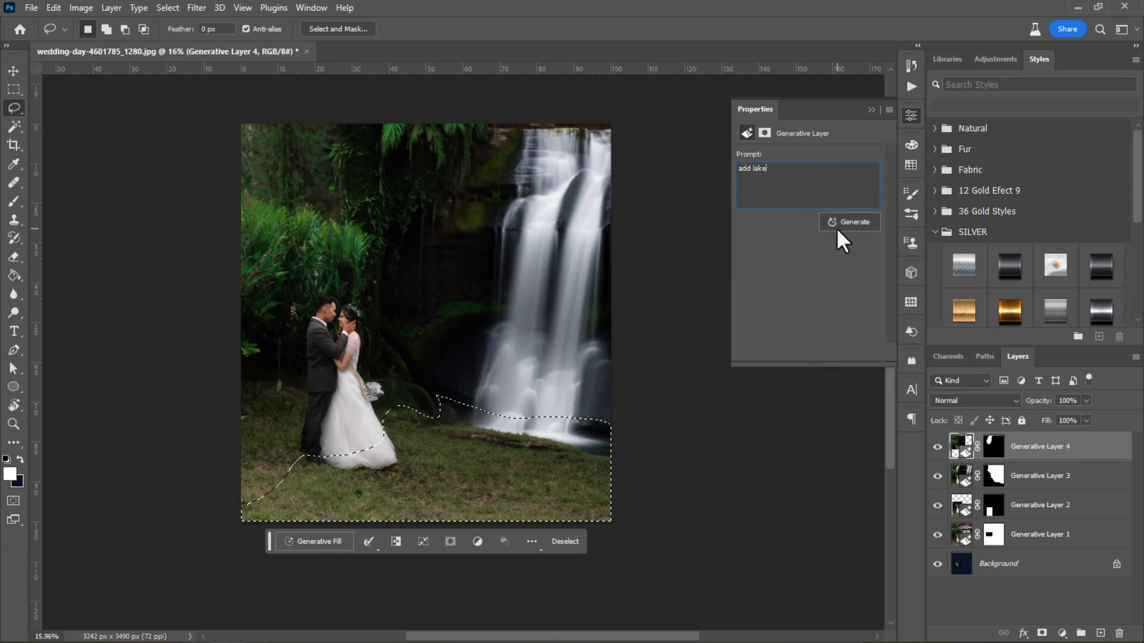
click(838, 228)
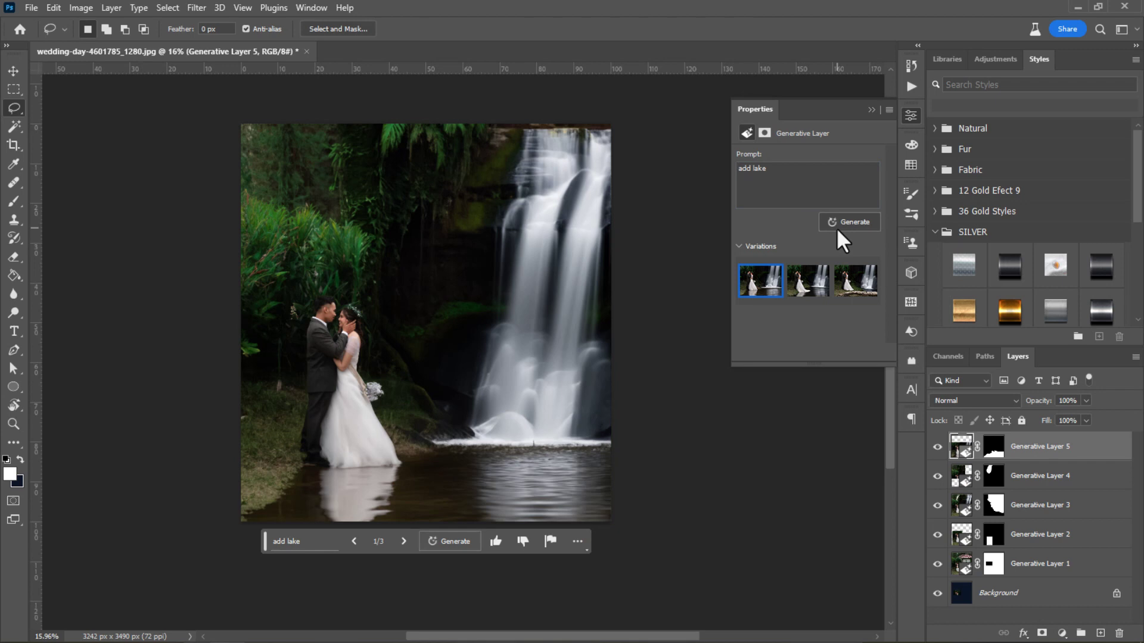
mouse_move(806, 281)
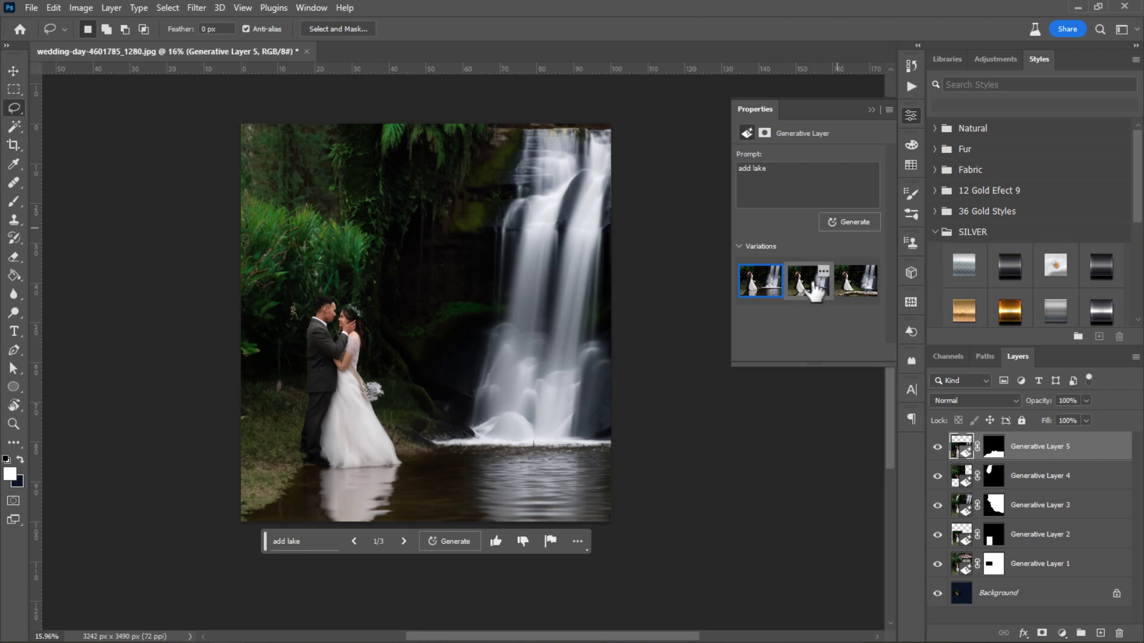
click(814, 292)
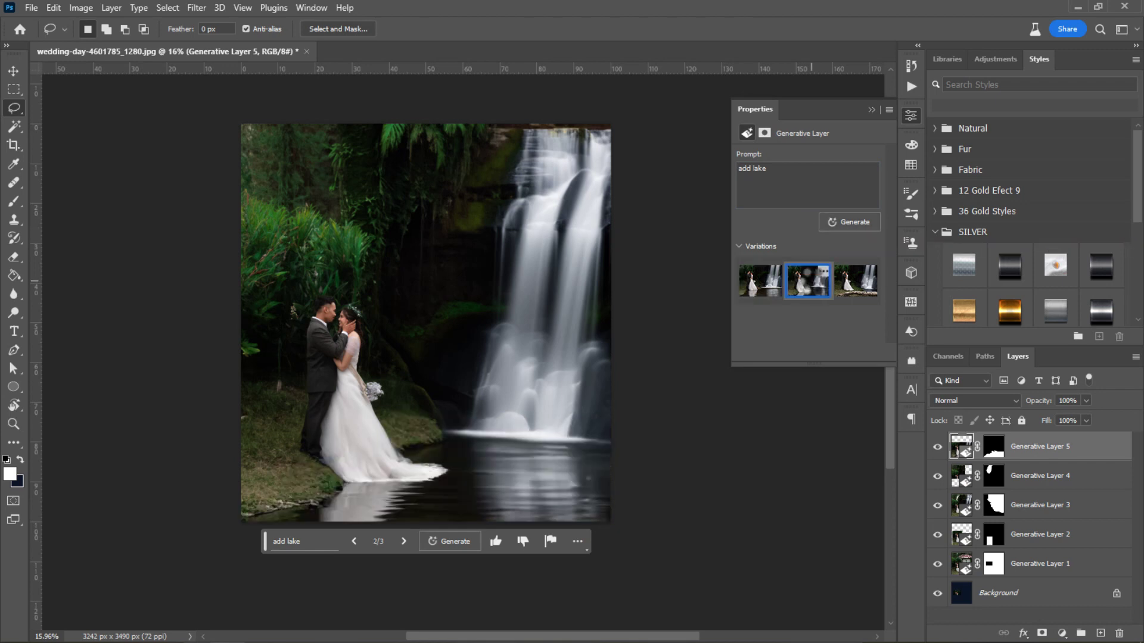
click(862, 295)
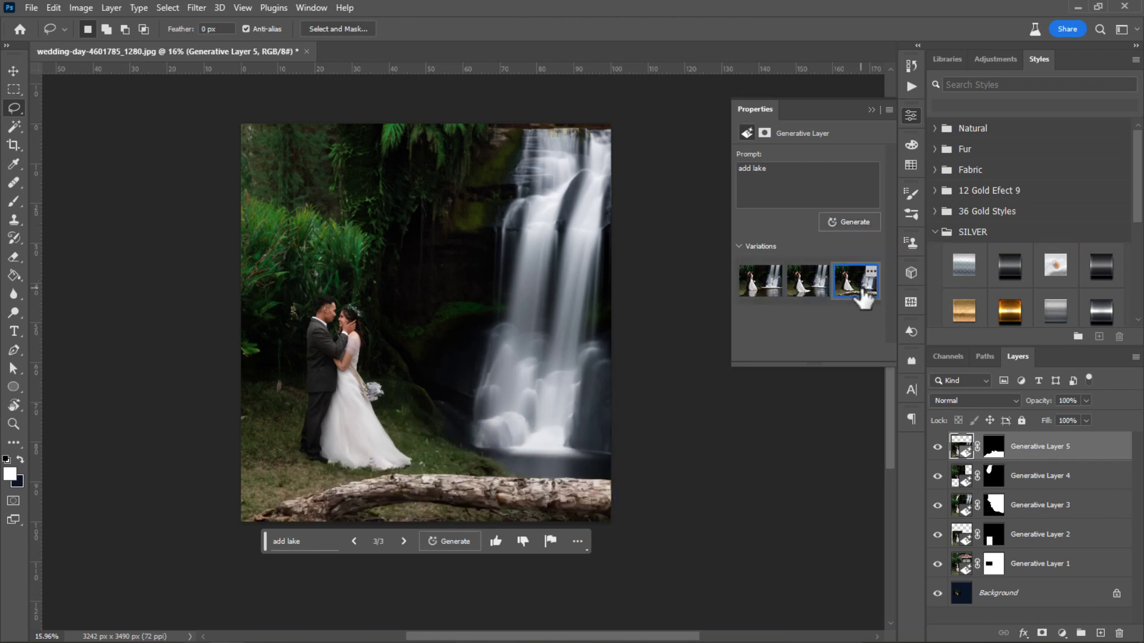
click(811, 289)
Select several small water patches and generate 'add swimming duck' in them
drag(467, 446, 466, 446)
mouse_move(406, 506)
mouse_down()
mouse_move(356, 527)
mouse_move(409, 503)
mouse_up()
mouse_move(471, 481)
mouse_down()
mouse_move(445, 523)
mouse_move(470, 481)
mouse_move(507, 490)
mouse_move(524, 470)
mouse_up()
click(789, 185)
text(add swi)
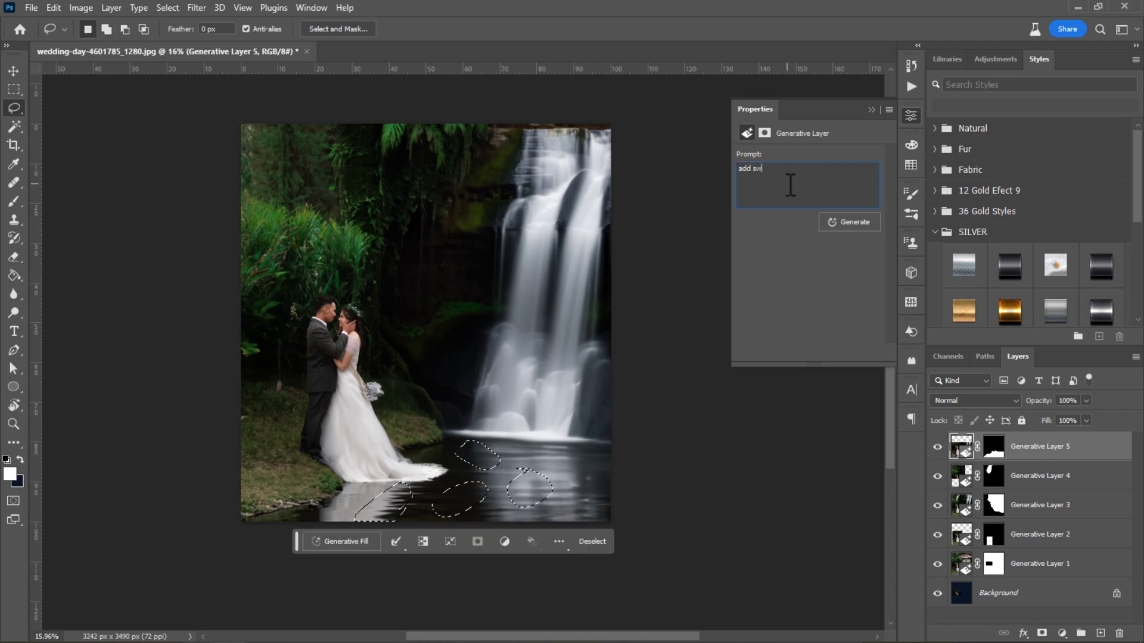
text(mming duck)
click(834, 221)
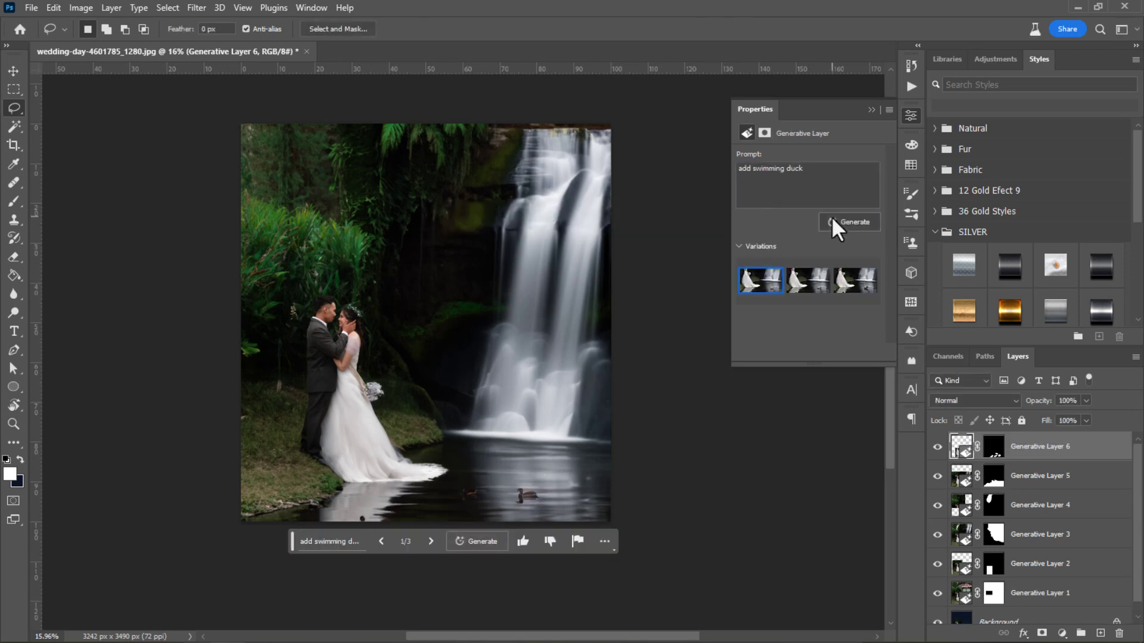
Compare the duck variations and keep variation 1
click(805, 292)
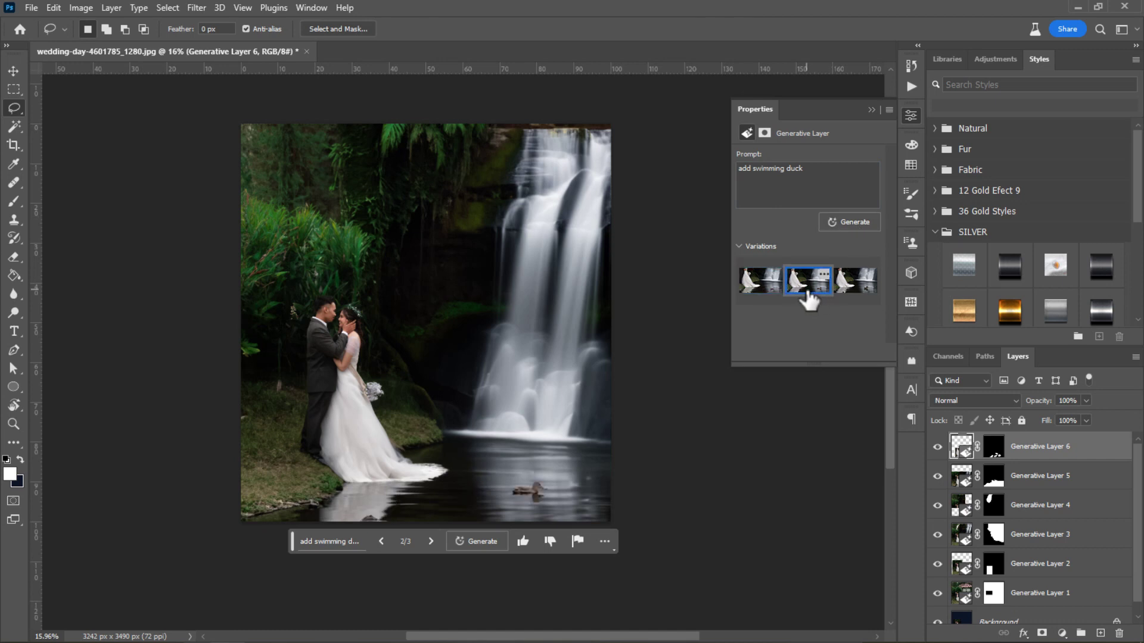
click(859, 287)
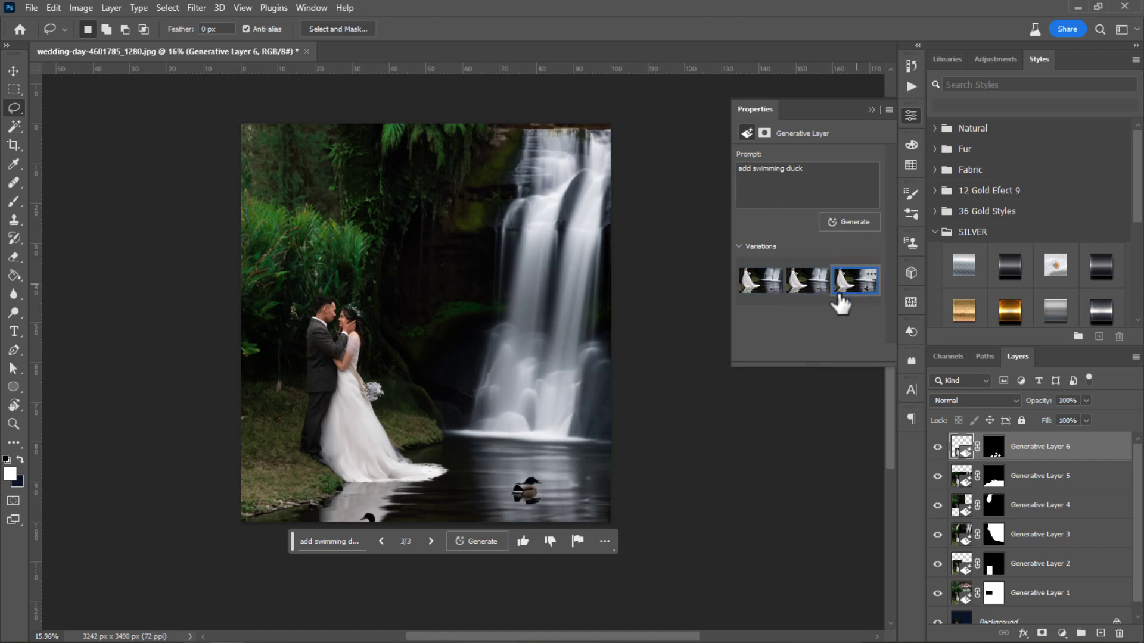
click(755, 291)
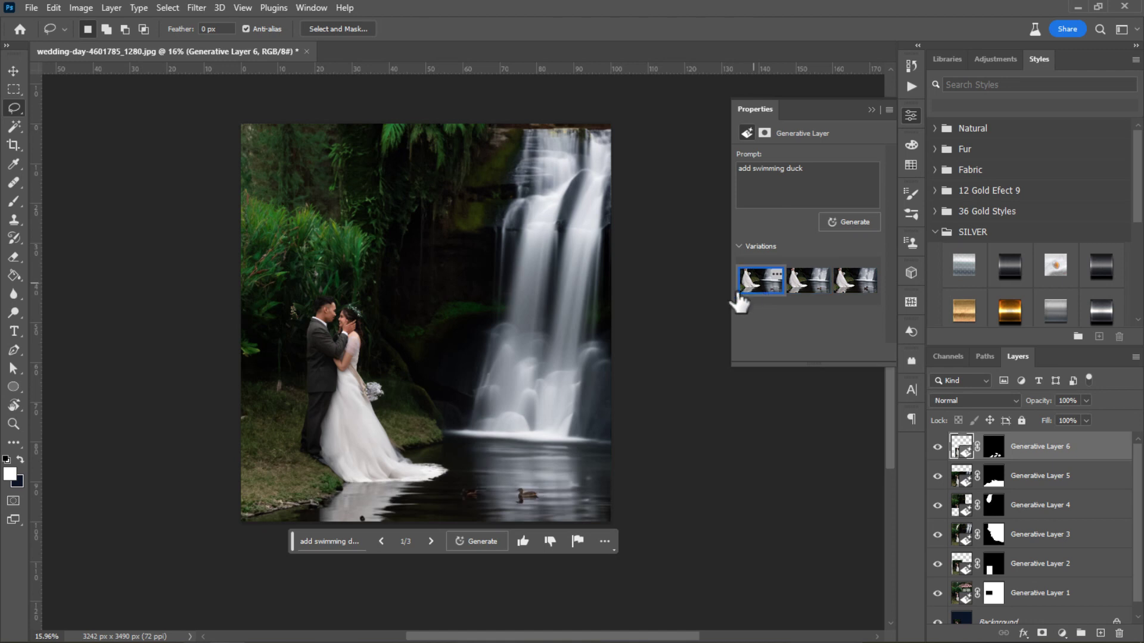
click(800, 292)
click(758, 293)
Lasso the left side of the photo and generate 'add mountain' there
mouse_move(379, 124)
mouse_down()
mouse_move(353, 300)
mouse_move(296, 400)
mouse_move(337, 72)
mouse_move(377, 74)
mouse_up()
click(781, 183)
text(add mount)
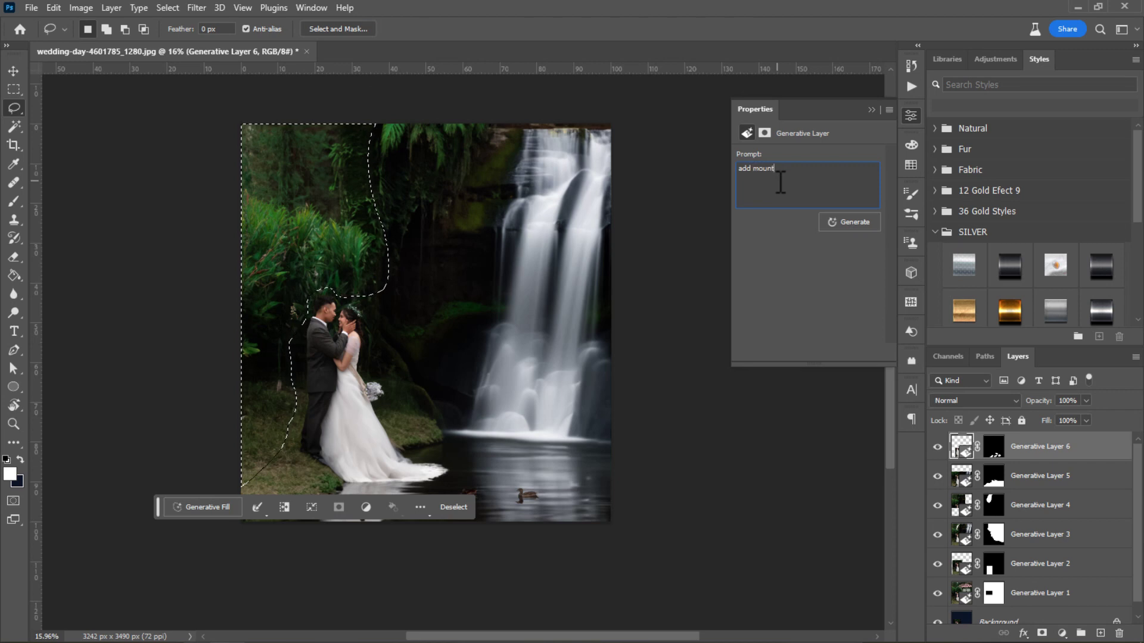
click(848, 223)
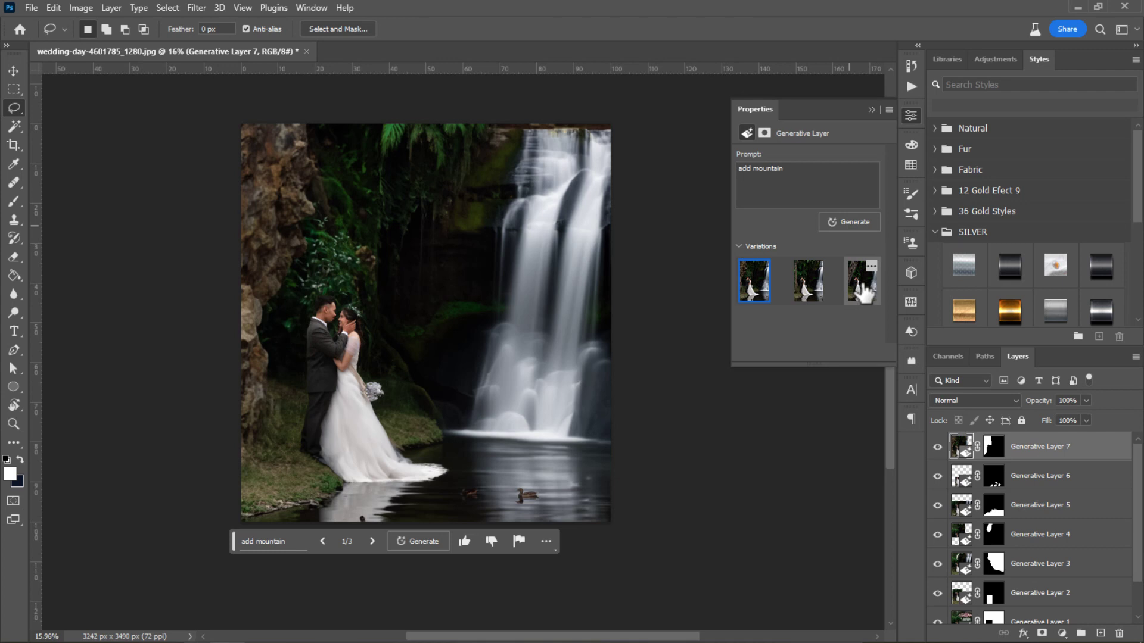
Compare the tree trunk versions and keep variation 2 with the straight trunk
click(862, 280)
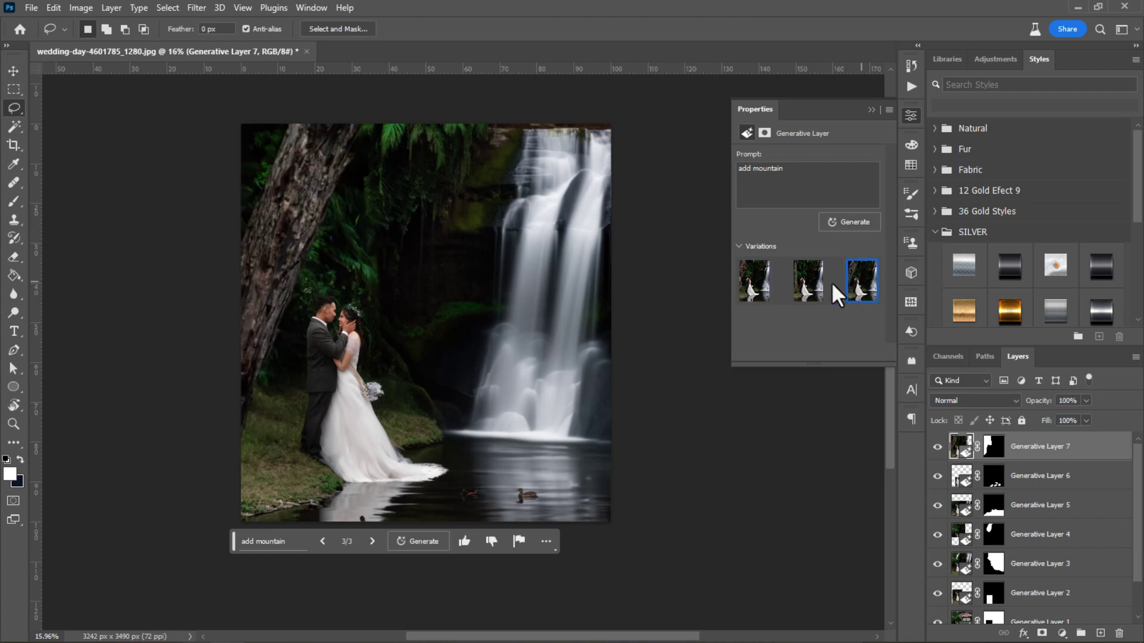
click(816, 291)
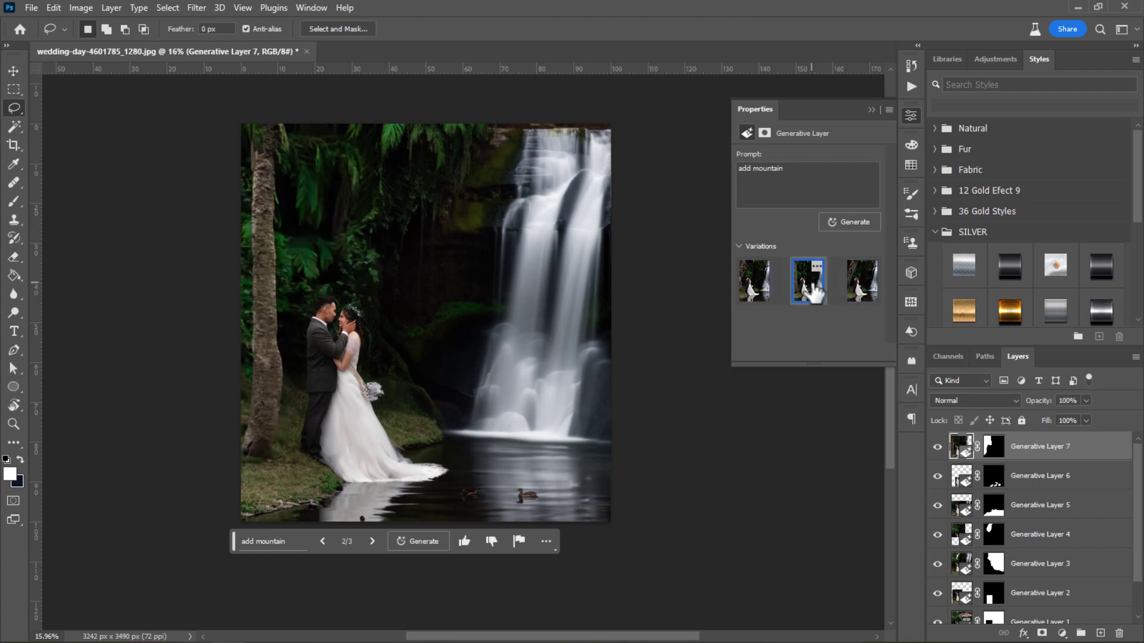
click(858, 299)
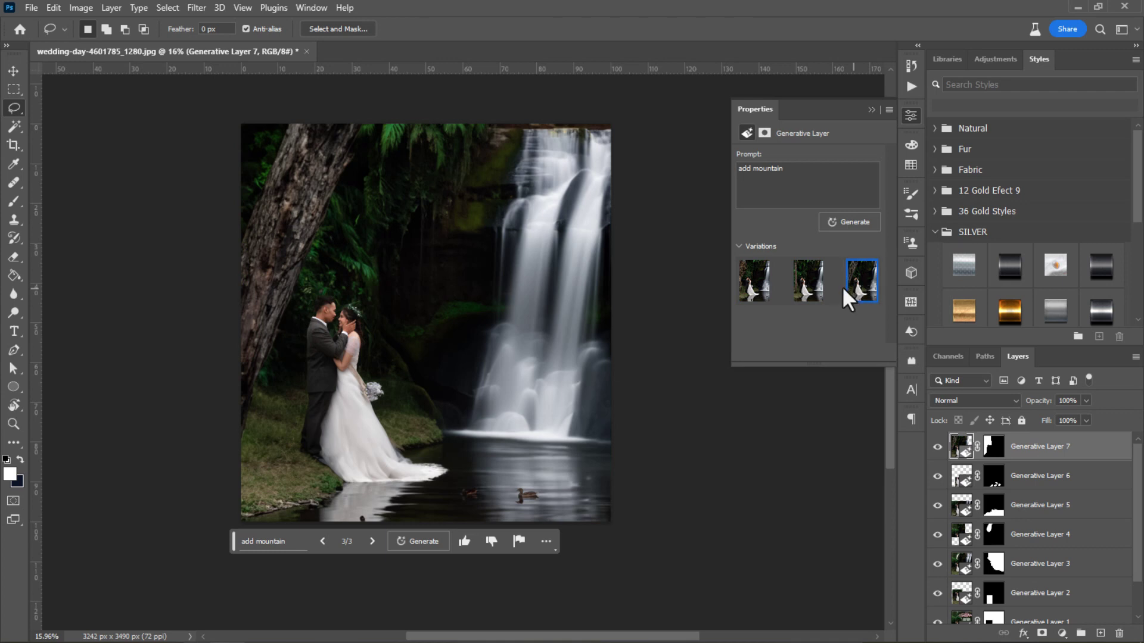
click(818, 287)
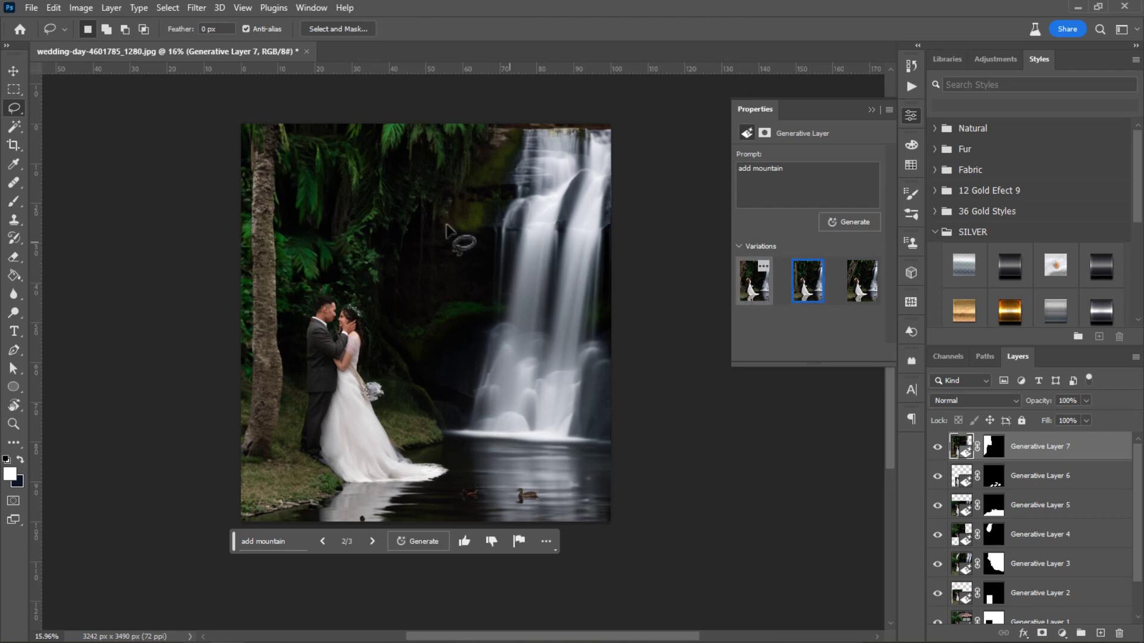
mouse_move(292, 124)
mouse_down()
mouse_move(297, 238)
mouse_move(194, 405)
mouse_move(202, 159)
mouse_move(220, 107)
mouse_move(294, 106)
mouse_up()
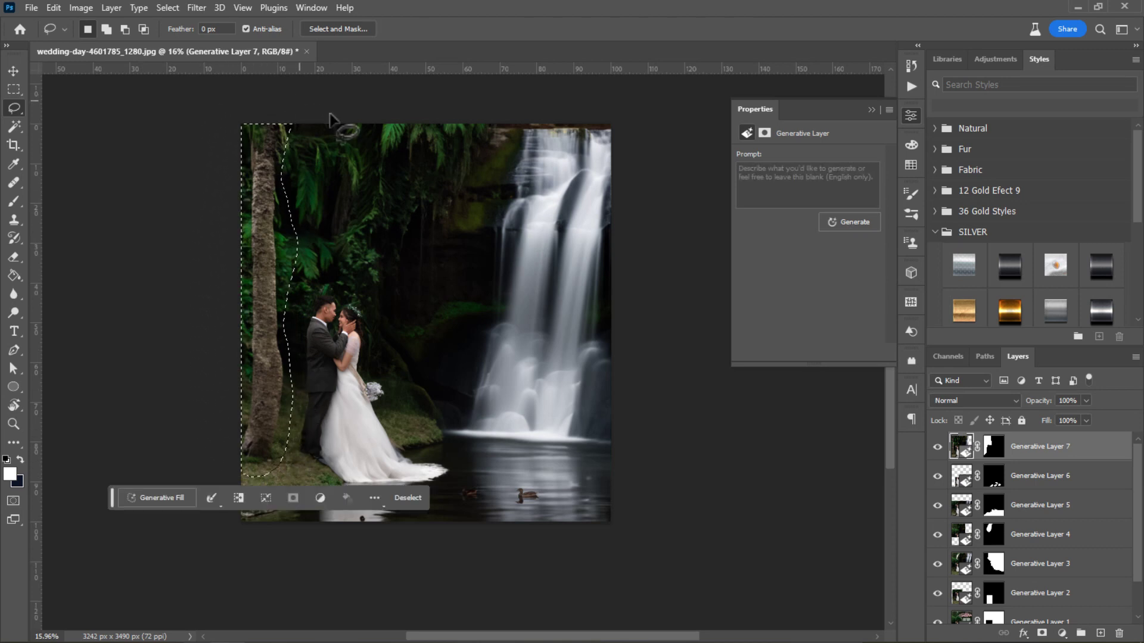
Generate 'remove, add trees' in the left-edge selection and keep variation 2
click(753, 178)
text(r)
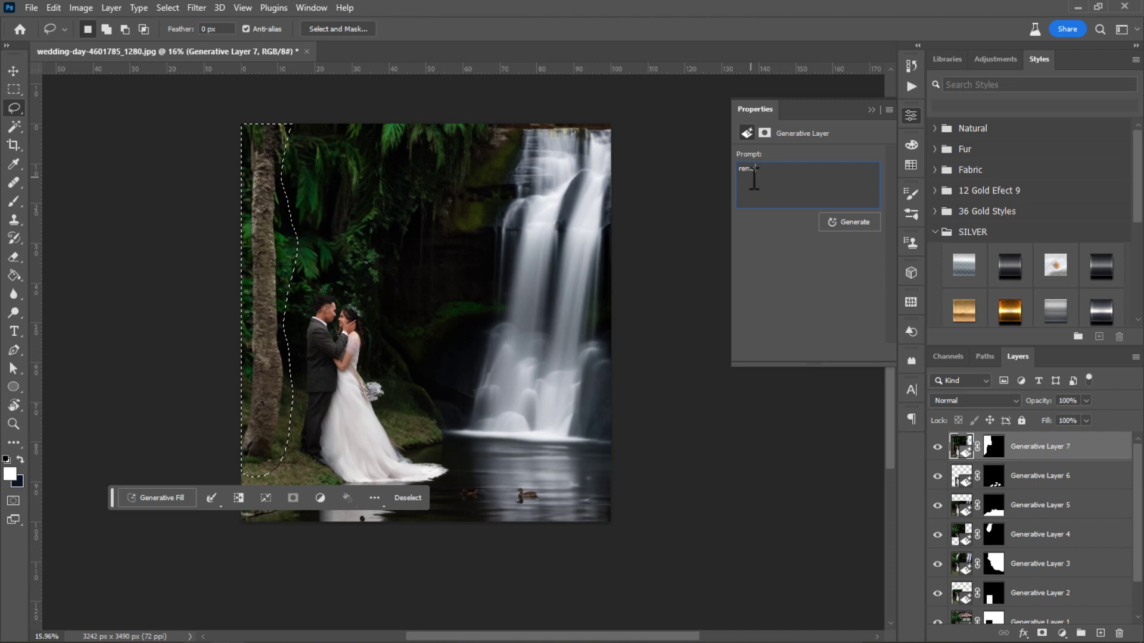
text(emove)
text(.)
text(dd)
text(tre)
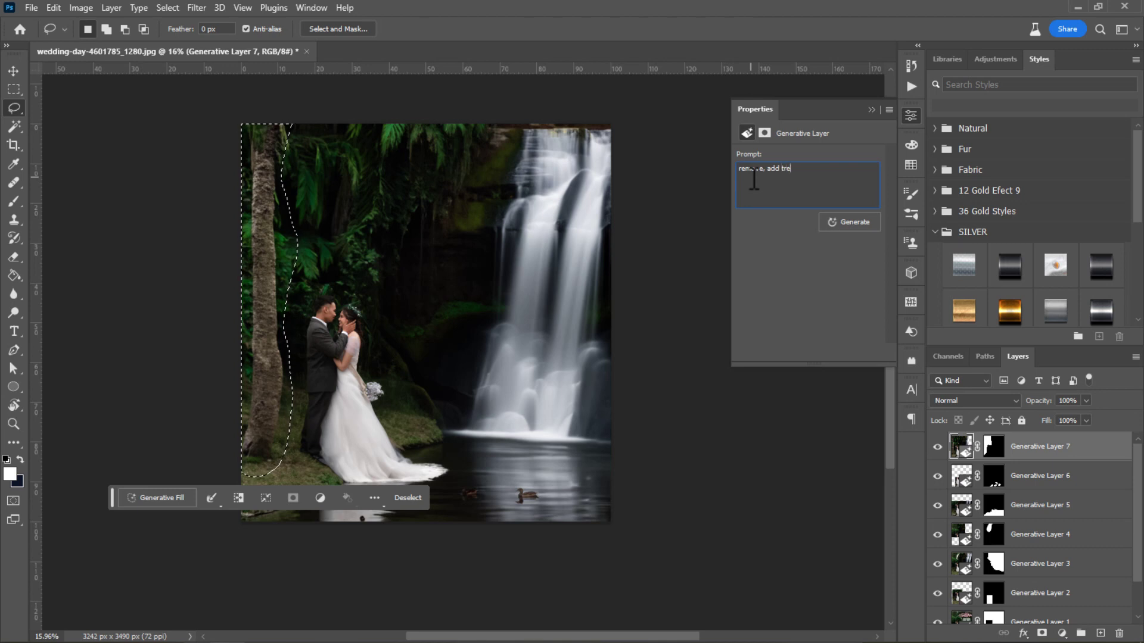
text(es)
click(862, 224)
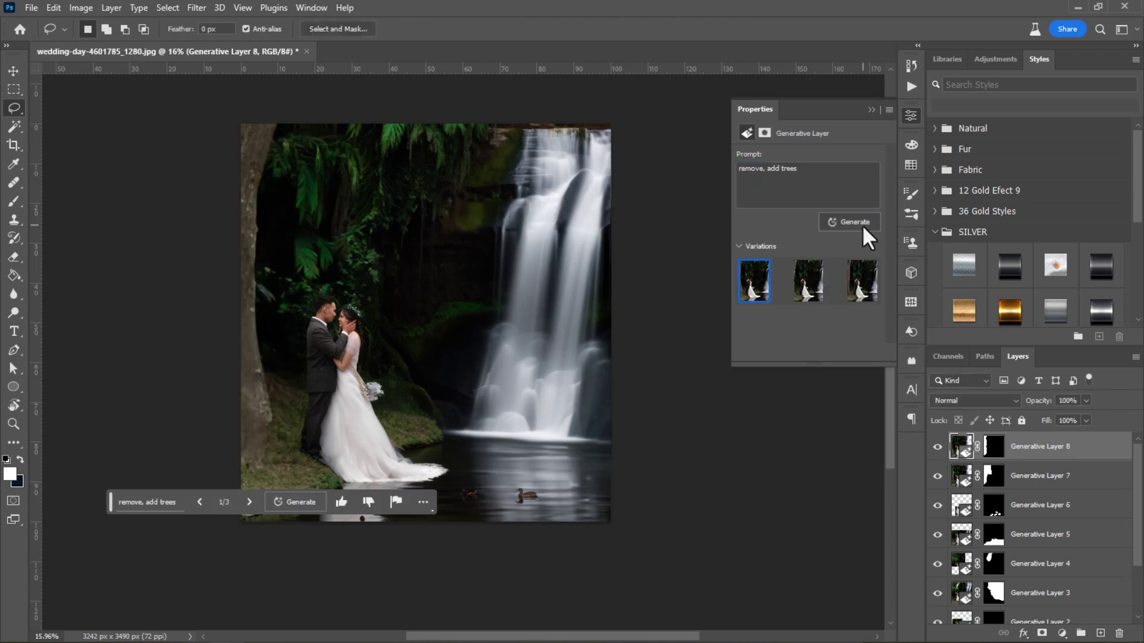
click(863, 275)
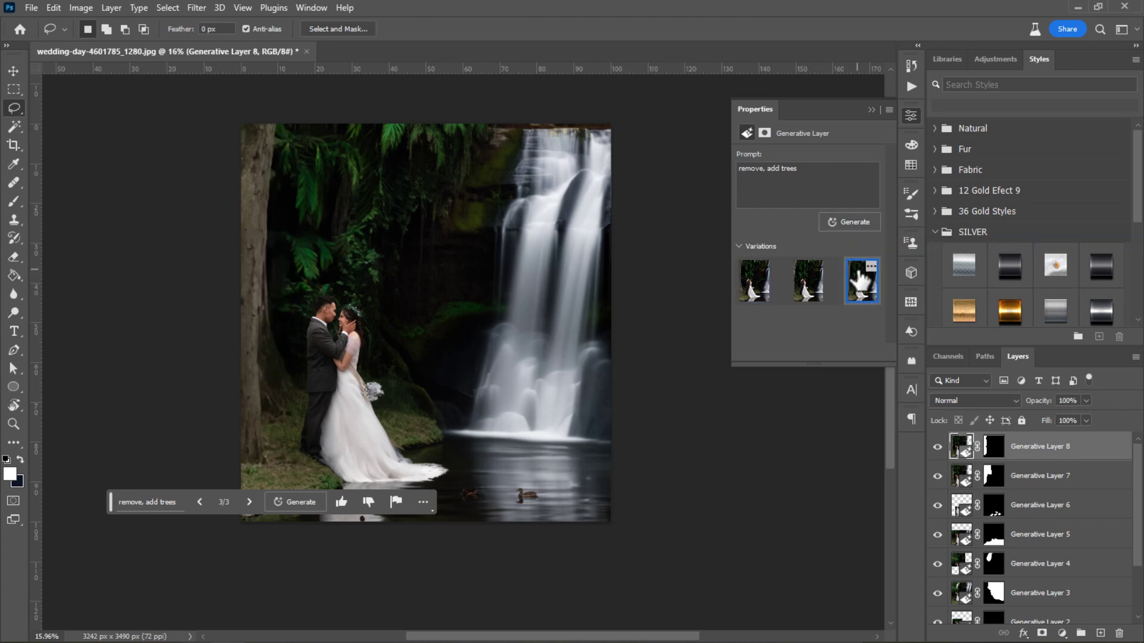
click(808, 290)
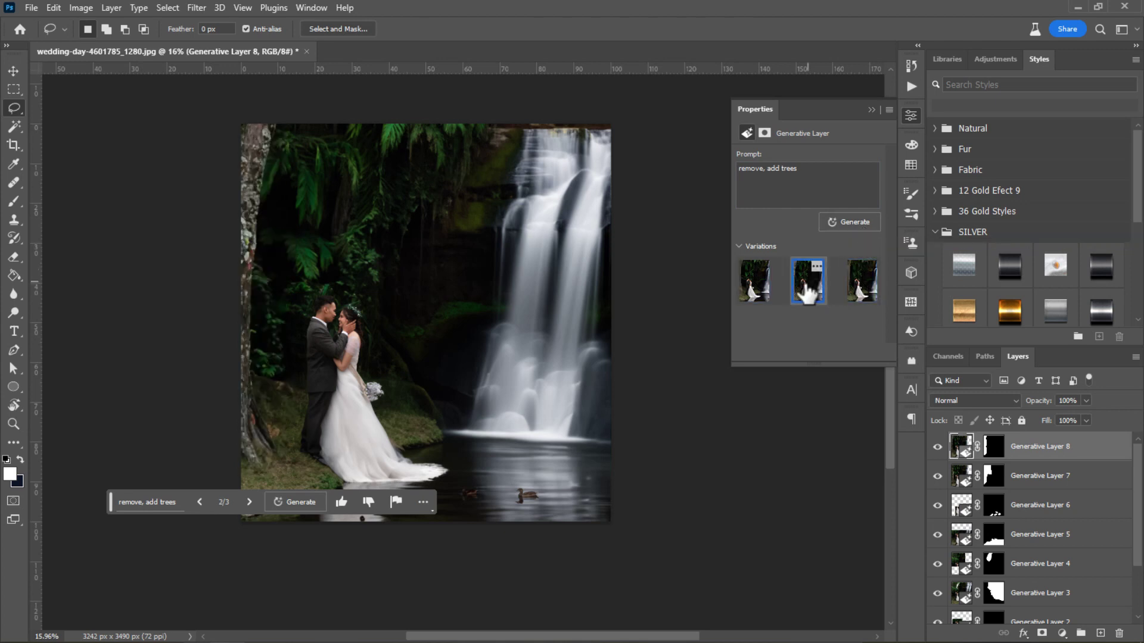
Lasso the left and top edge area and enter the prompt 'trees'
mouse_move(304, 123)
mouse_down()
mouse_move(284, 434)
mouse_move(209, 484)
mouse_move(159, 145)
mouse_move(332, 76)
mouse_move(366, 167)
mouse_move(337, 284)
mouse_move(266, 338)
mouse_up()
drag(332, 123, 278, 305)
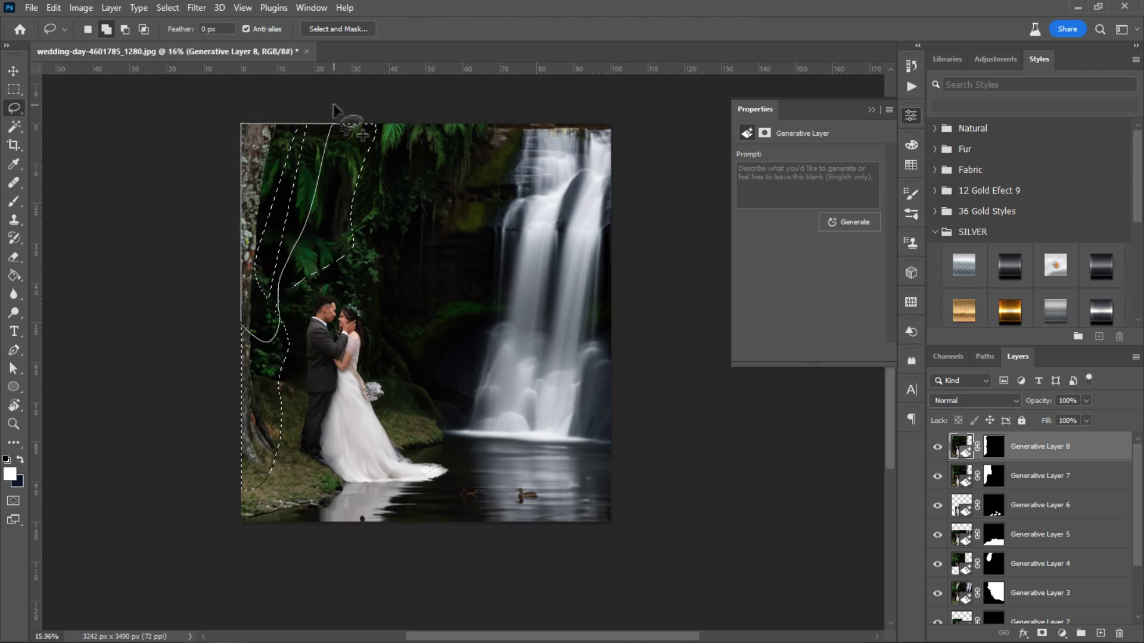
drag(277, 307, 364, 125)
click(756, 178)
text(trees)
Generate the trees and settle on variation 1 of 3
click(852, 223)
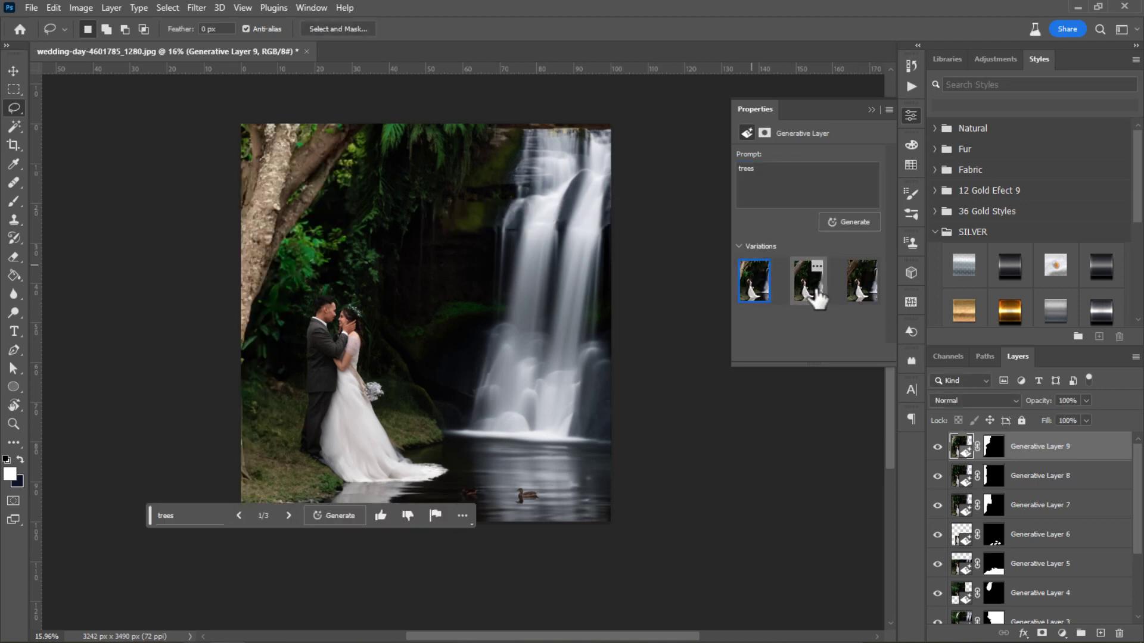
click(846, 287)
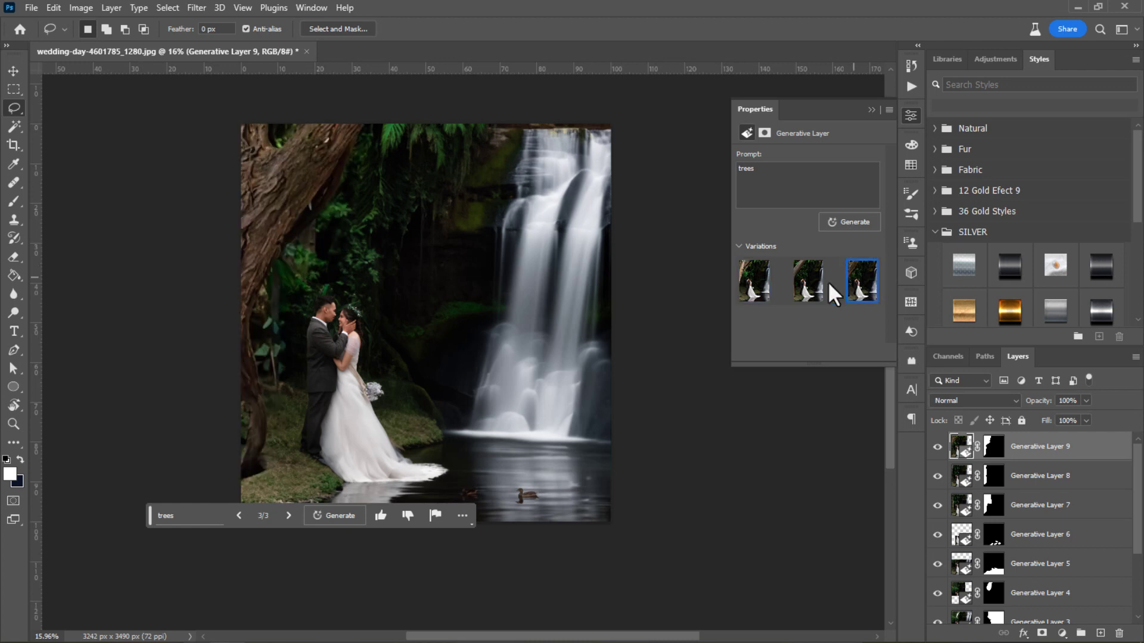
click(802, 289)
click(753, 283)
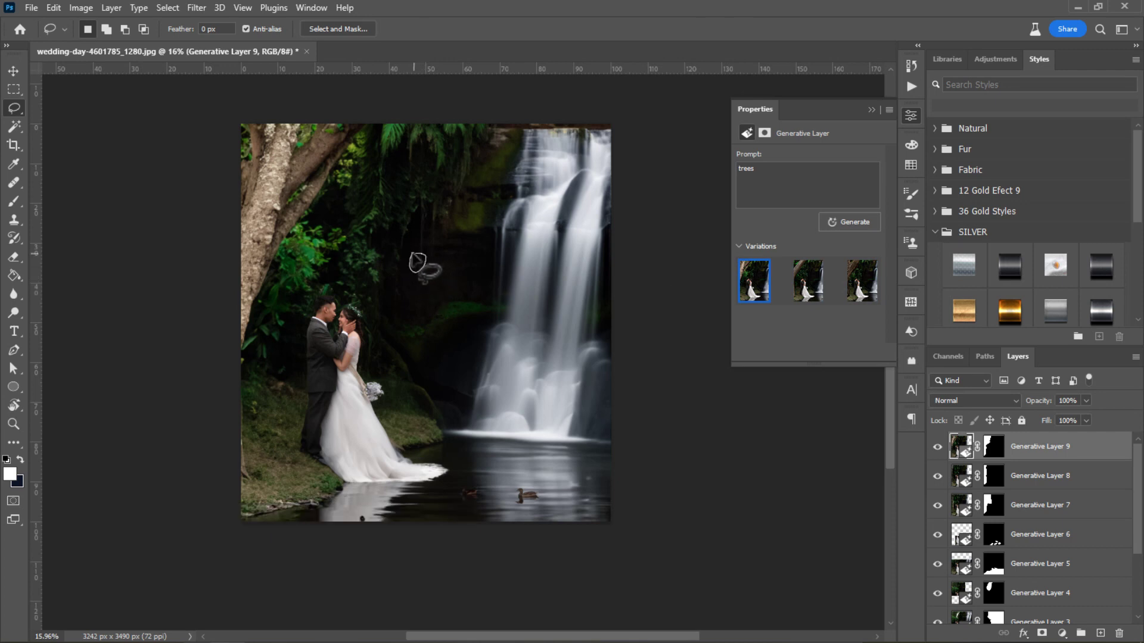
Select several small spots in the foliage and near the water
drag(412, 256, 415, 255)
key(shift)
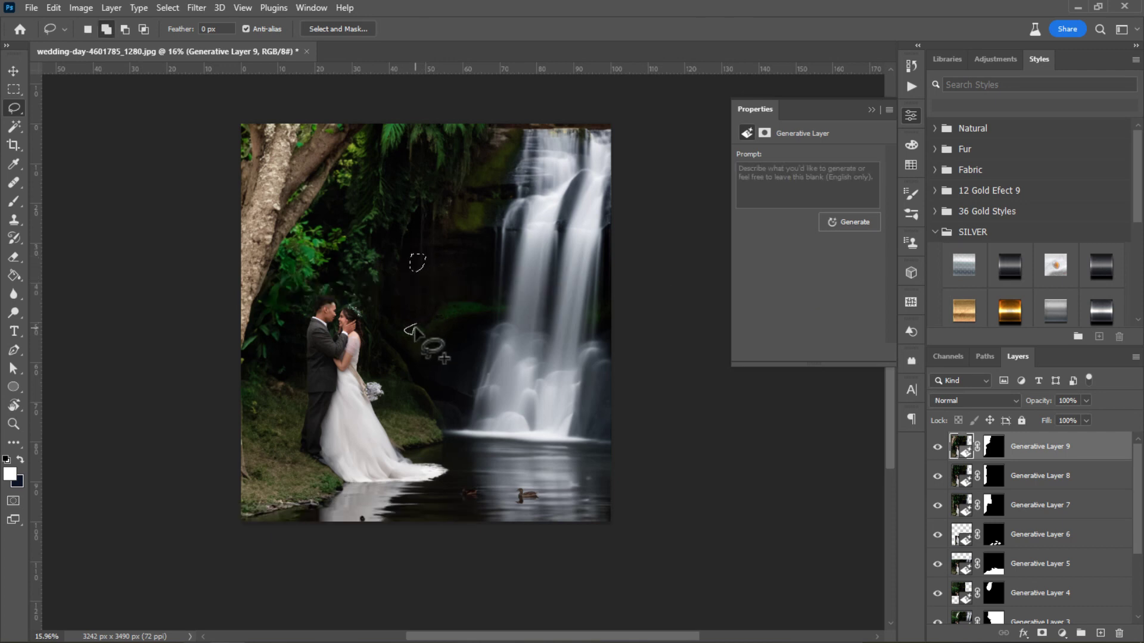
drag(406, 325, 376, 294)
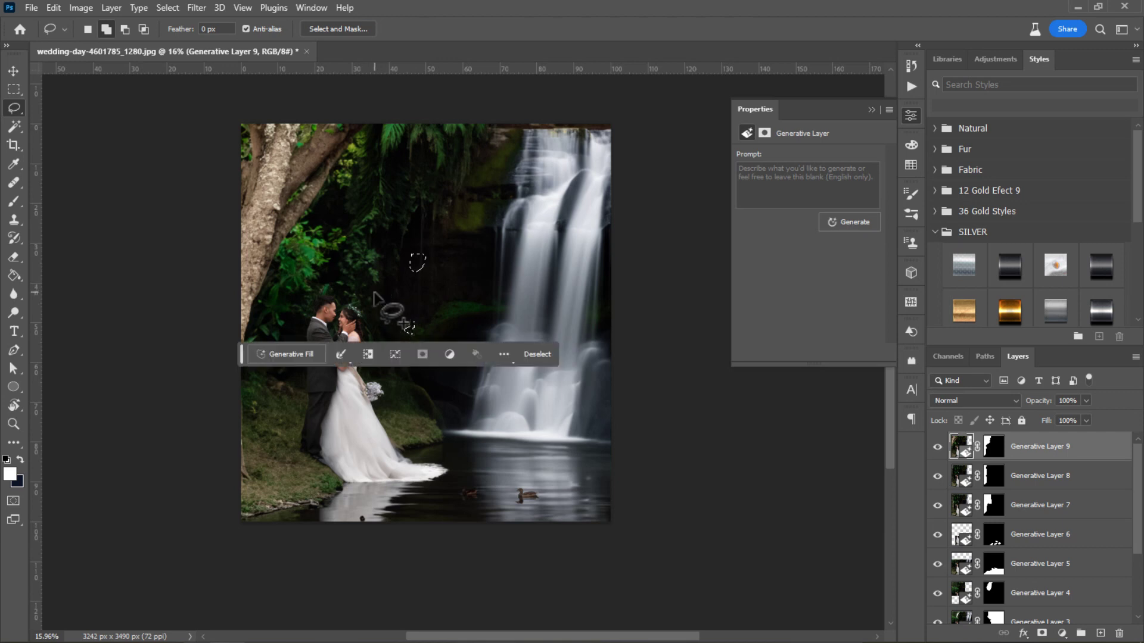
drag(452, 294, 453, 298)
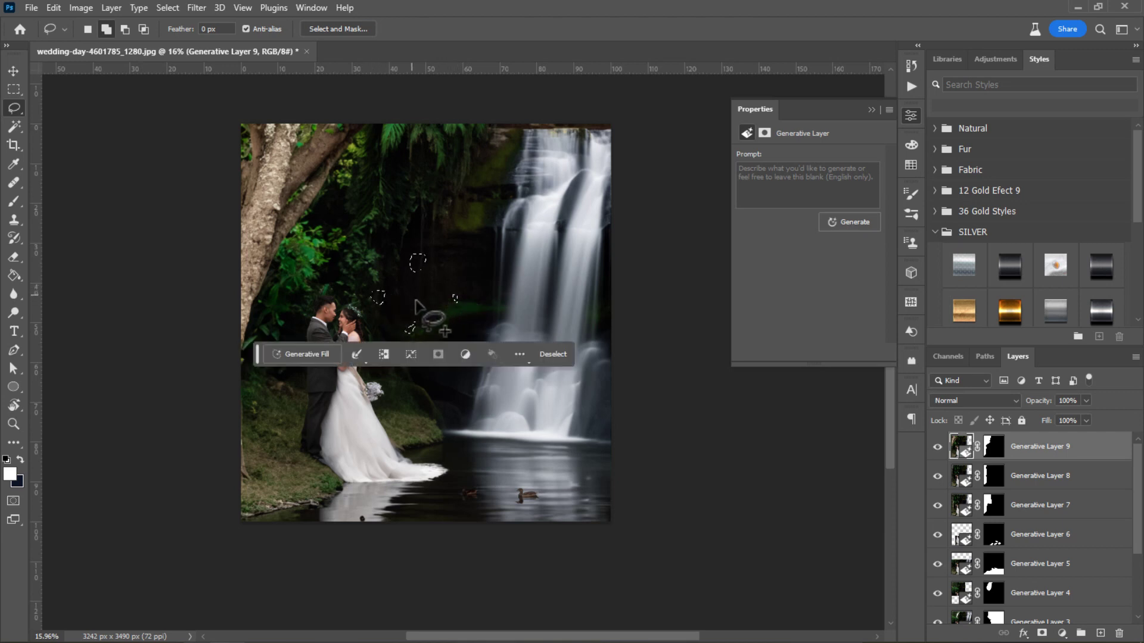
key(shift)
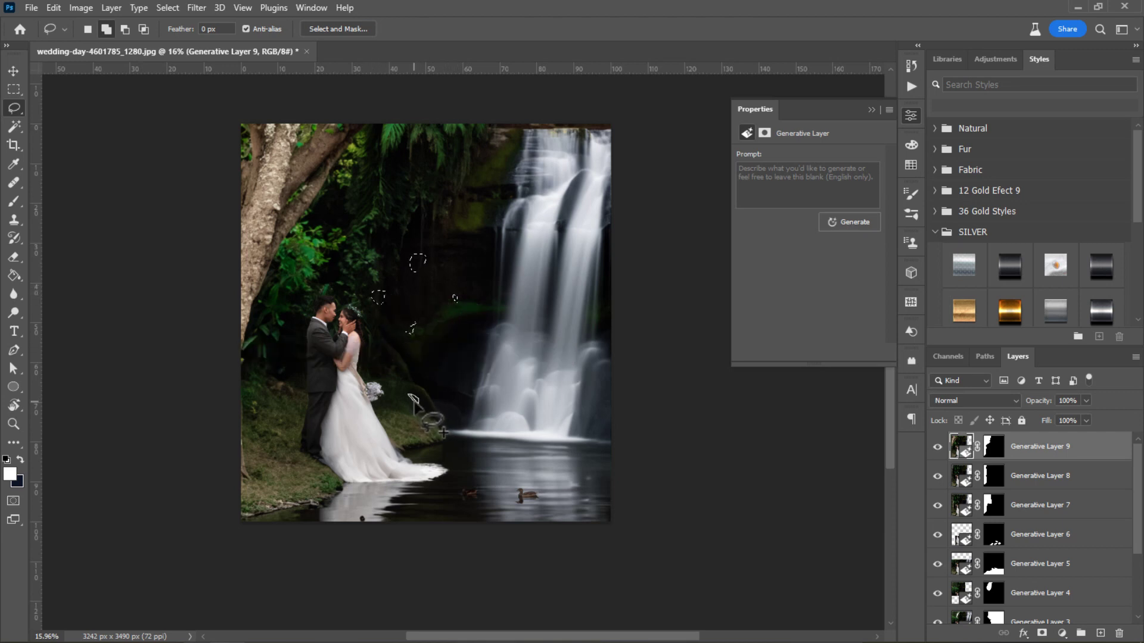
drag(429, 424, 426, 420)
Generate 'butterfly' in the spots and browse variations 2 and 3
click(767, 166)
text(butterfly)
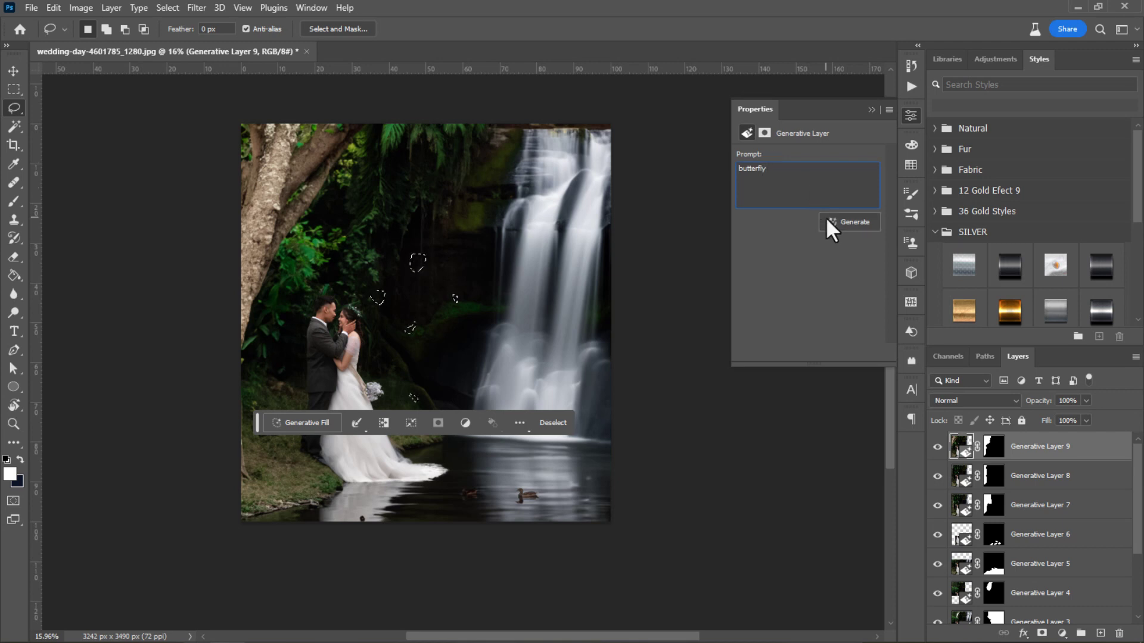
click(835, 227)
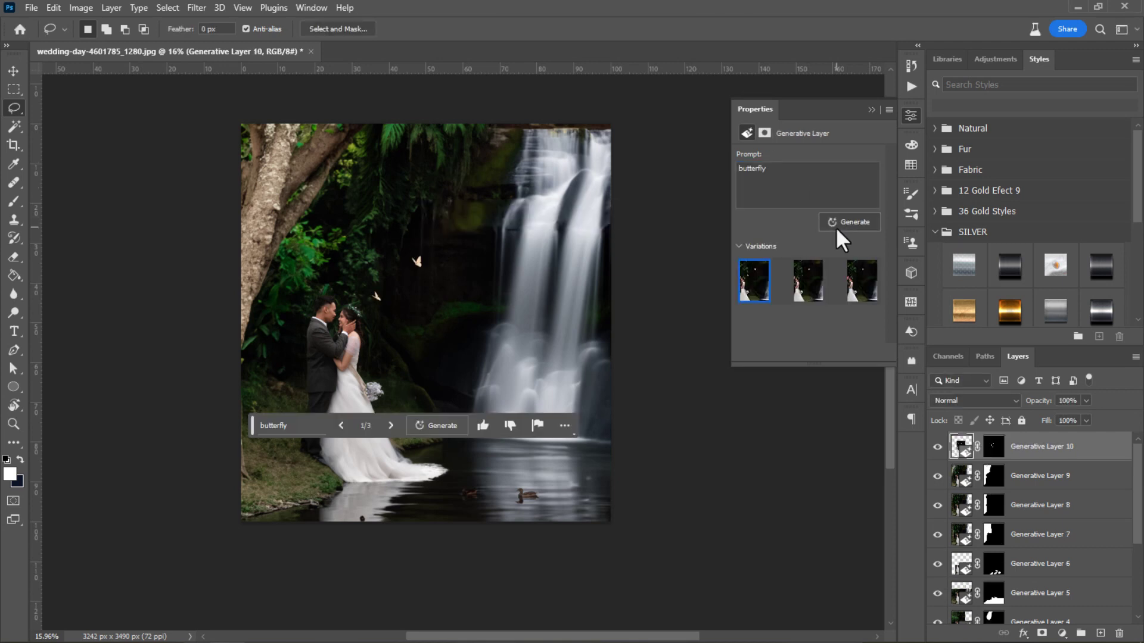
click(803, 290)
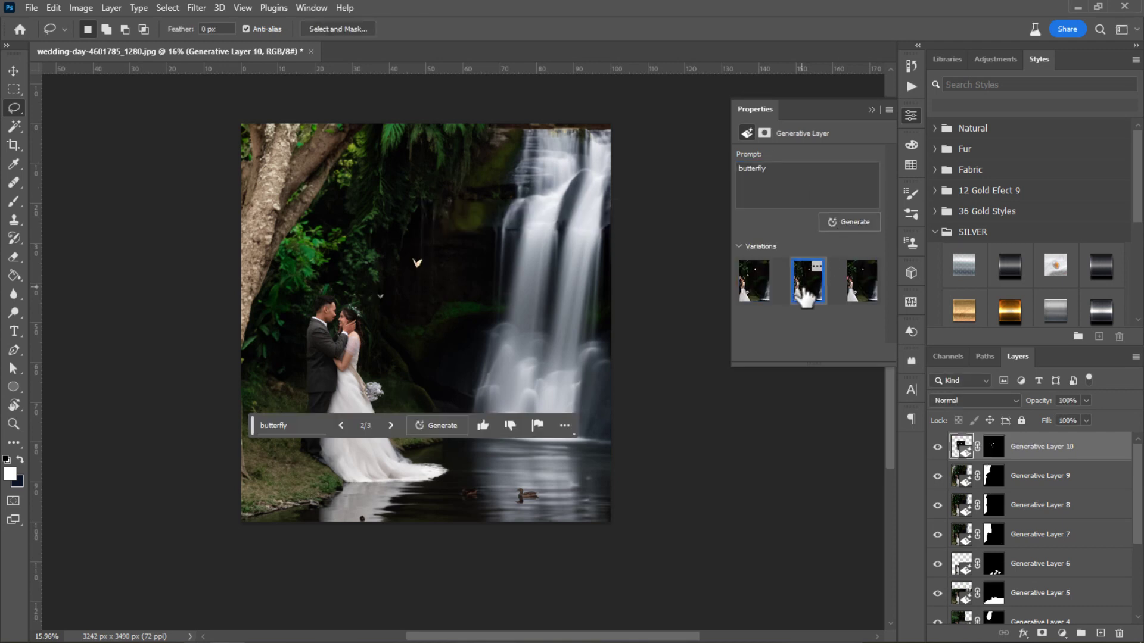
click(862, 286)
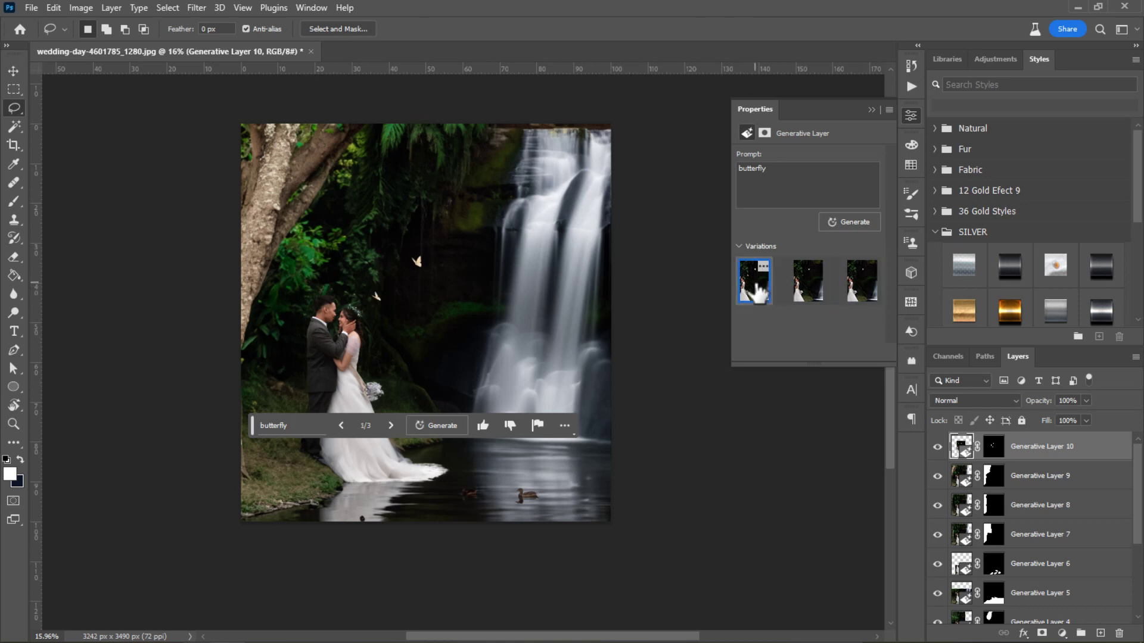
Lasso the dark area between the tree and waterfall and enter 'wooden house'
mouse_move(510, 172)
mouse_down()
mouse_move(487, 285)
mouse_move(375, 361)
mouse_move(367, 246)
mouse_move(417, 250)
mouse_move(433, 268)
mouse_move(405, 273)
mouse_move(397, 196)
mouse_move(485, 154)
mouse_move(511, 179)
mouse_up()
click(774, 174)
text(wooden house)
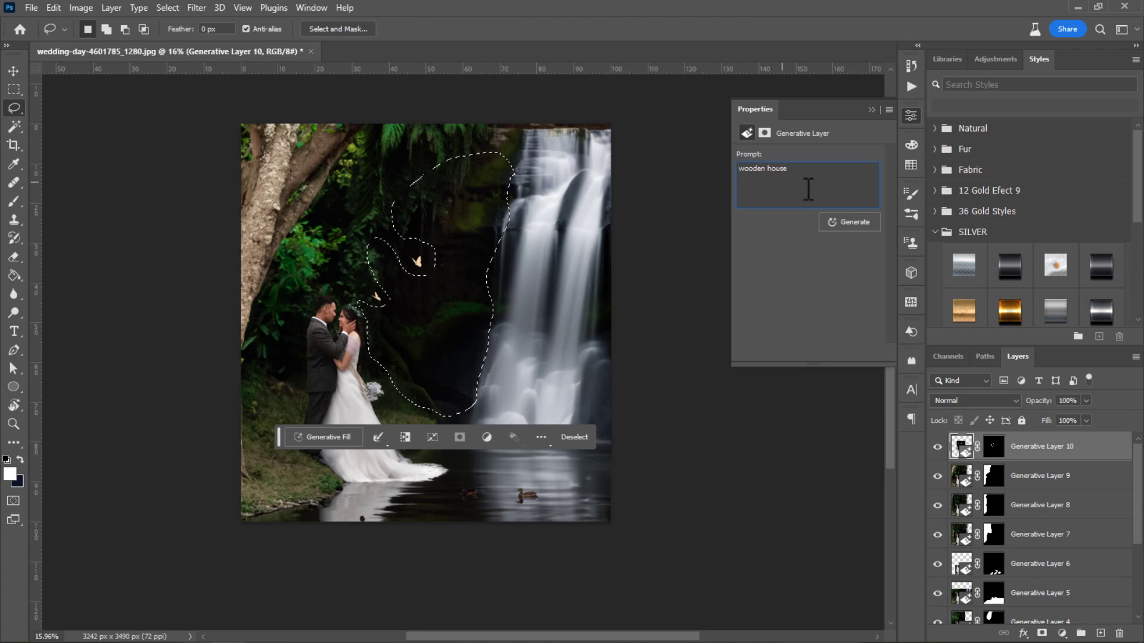
Generate the hut, choose variation 3 of 3, and begin outlining the ground right of the couple
click(843, 223)
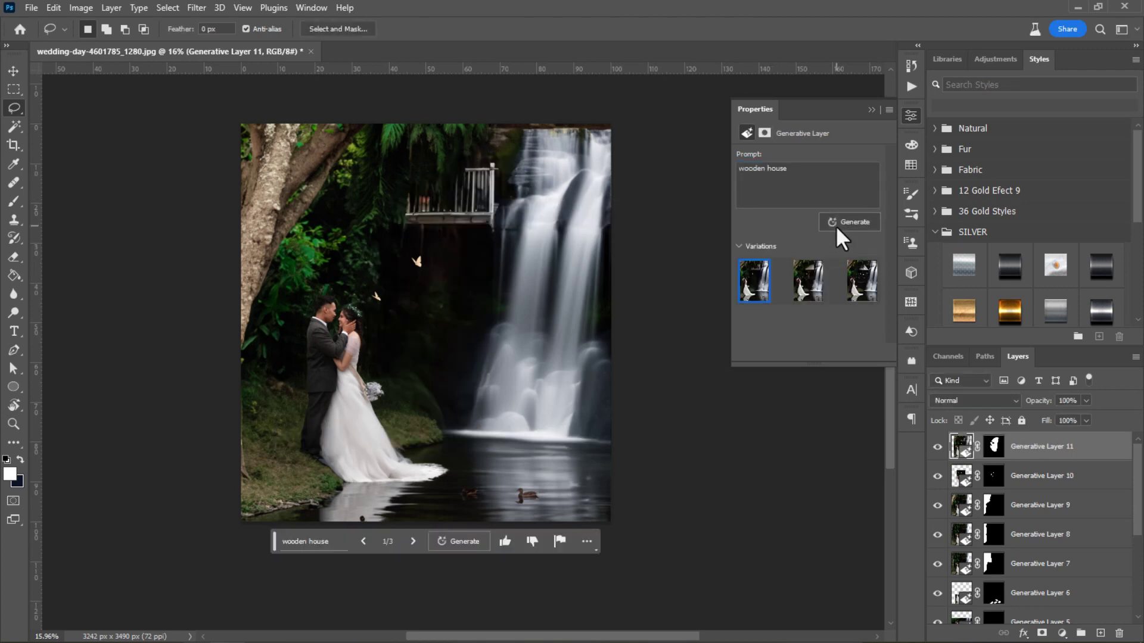
click(815, 292)
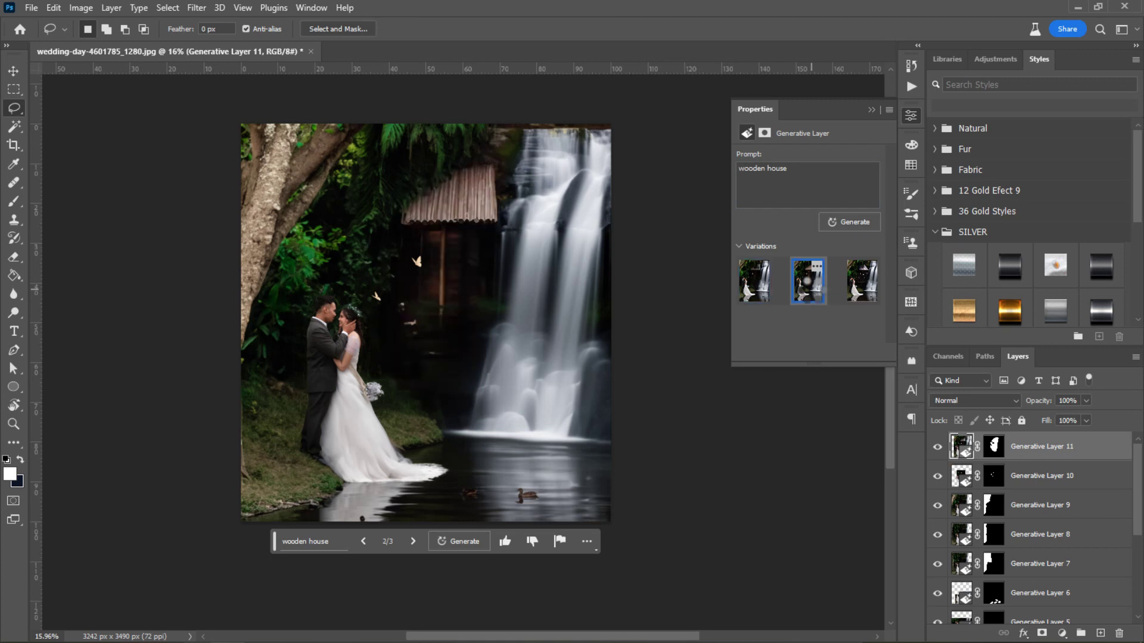
click(862, 292)
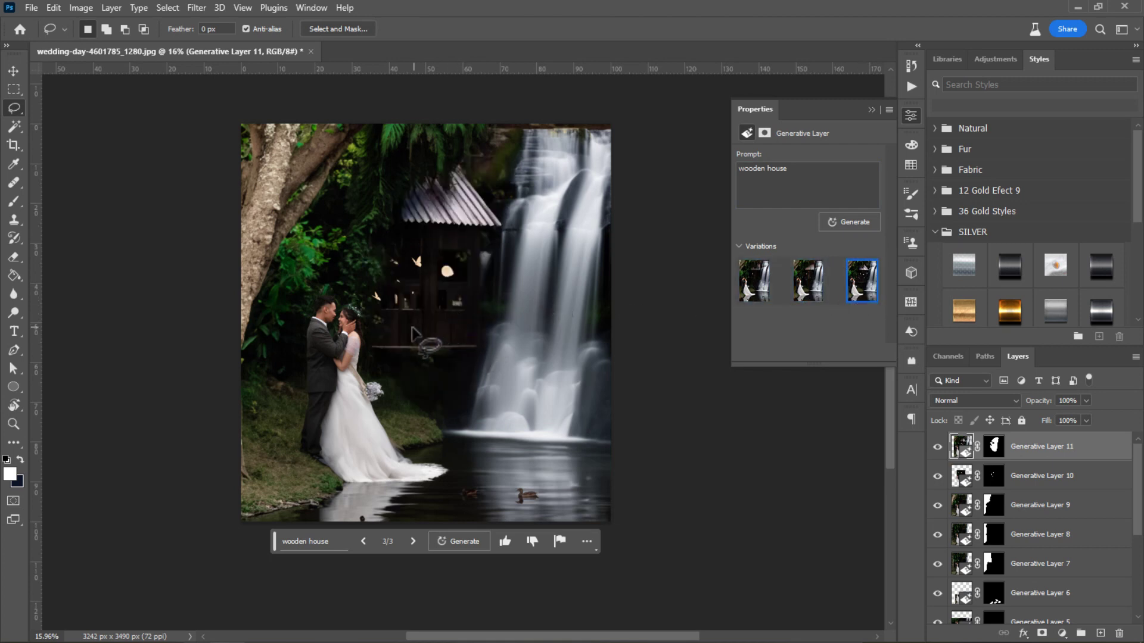
mouse_move(399, 342)
mouse_down()
mouse_move(404, 445)
mouse_move(483, 338)
mouse_up()
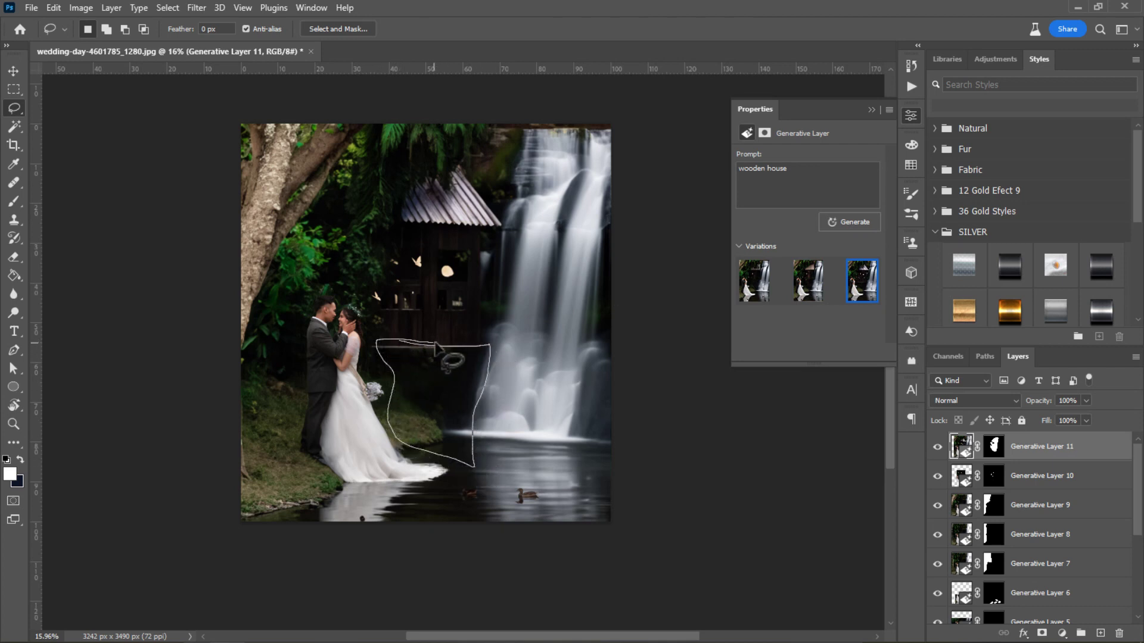
Close the selection right of the couple, generate 'bridge', and keep variation 1 of 3
drag(485, 340, 494, 387)
click(786, 176)
text(bridge)
click(835, 221)
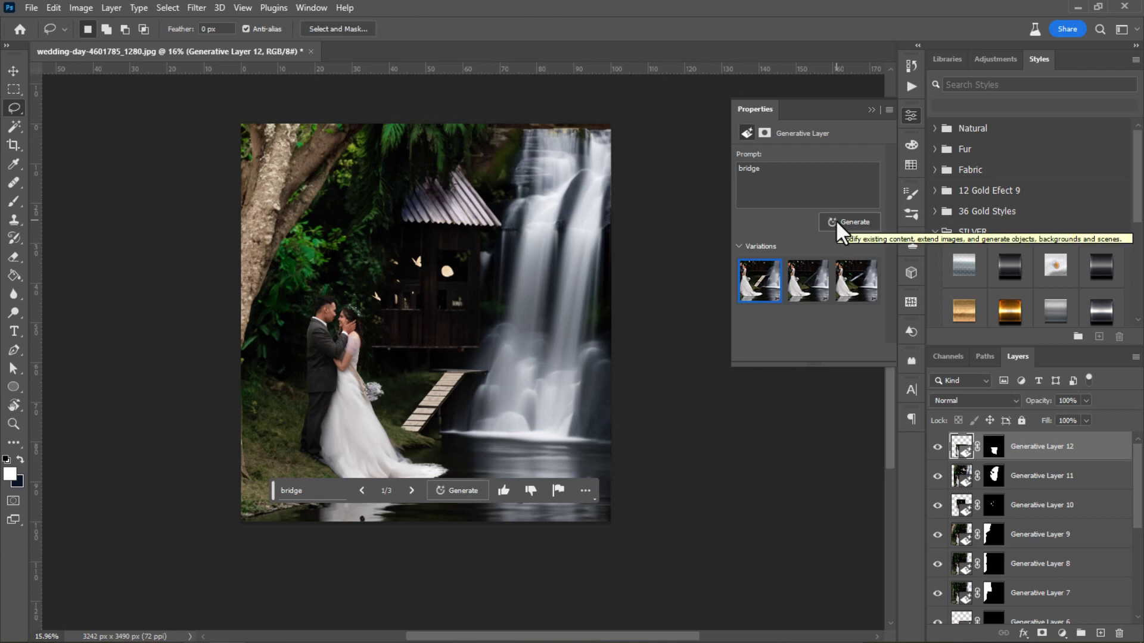
click(797, 290)
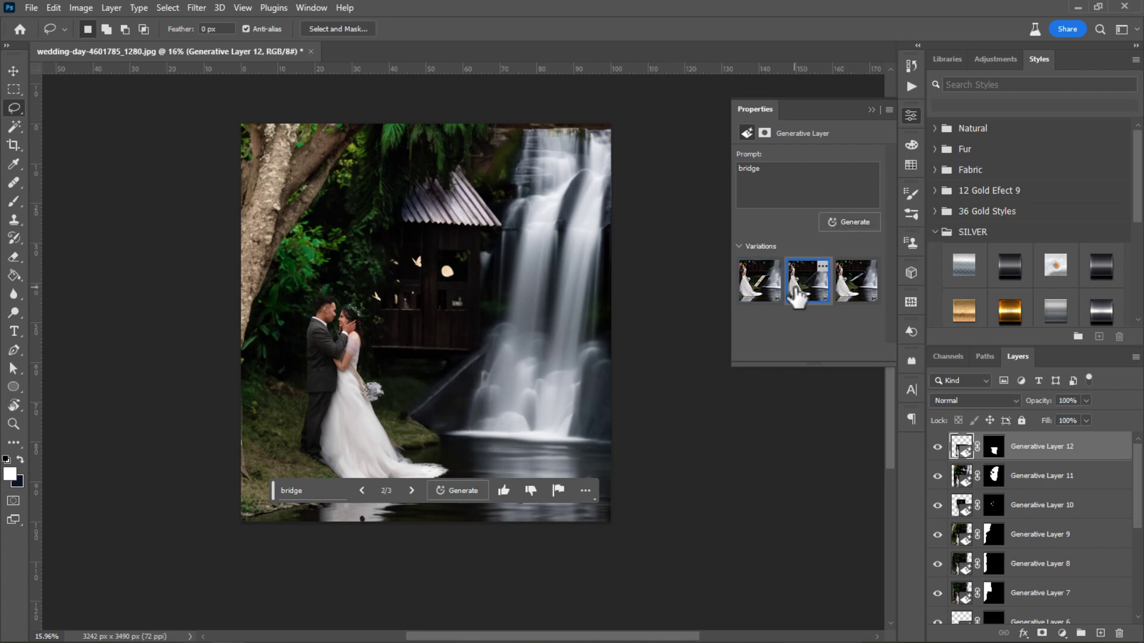
click(858, 294)
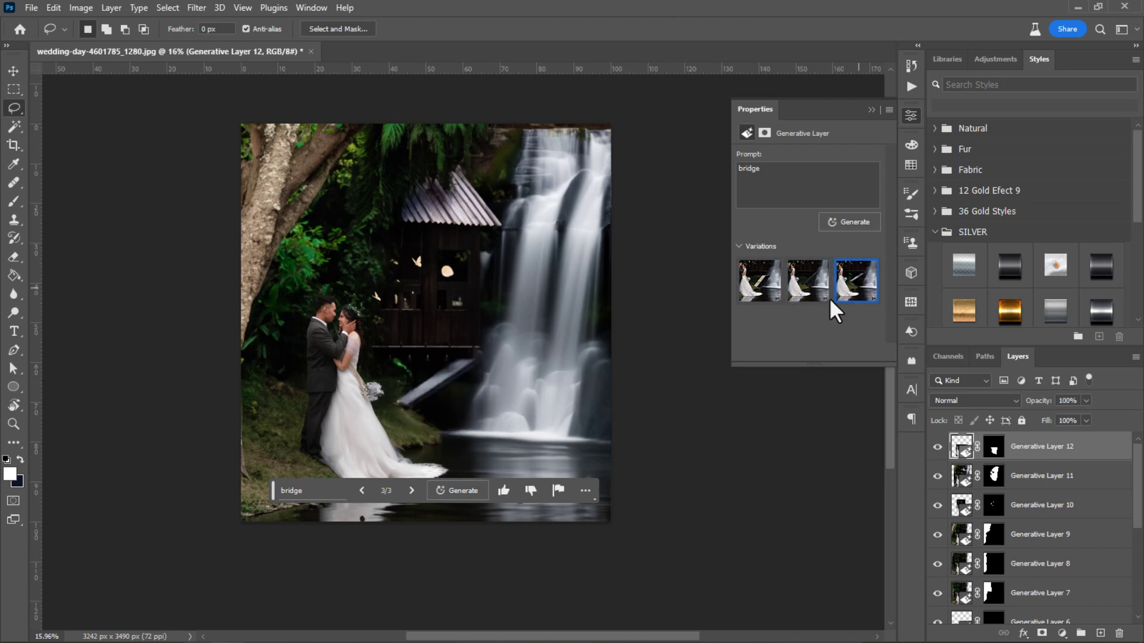
click(762, 290)
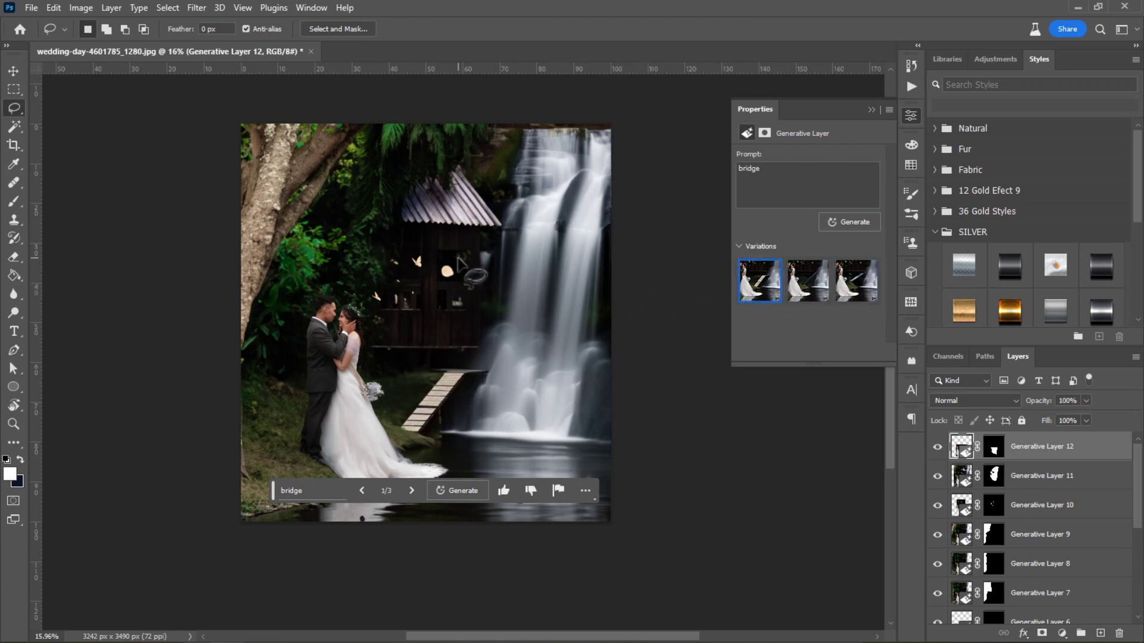
Lasso the pale disc on the hut and generate 'remove' to erase it
scroll(462, 262, up, 3)
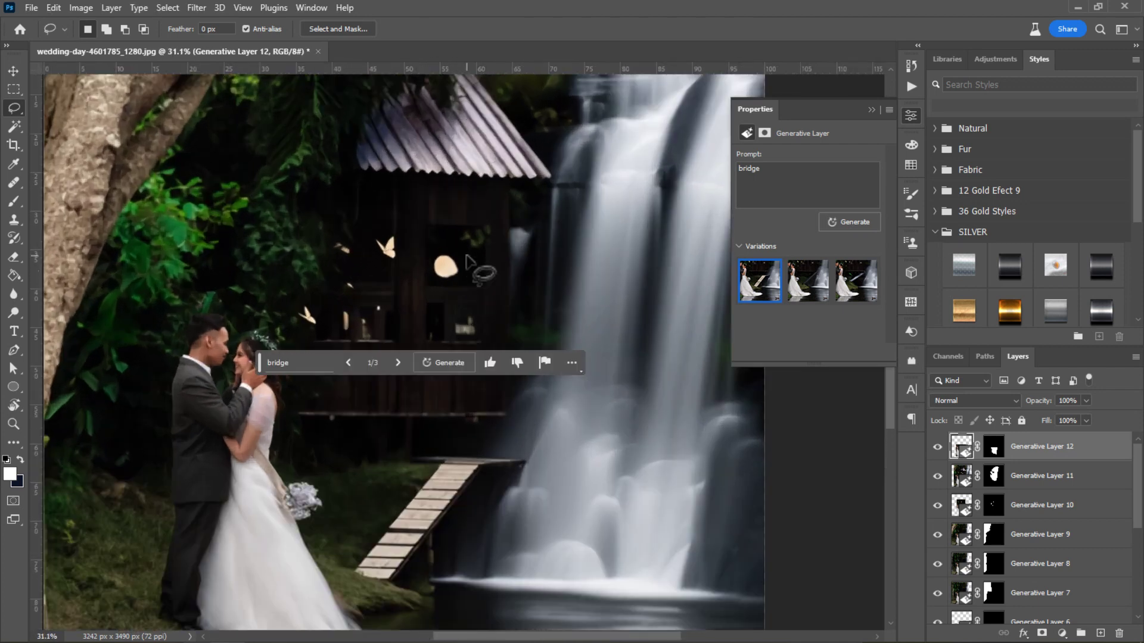
drag(467, 261, 469, 264)
click(747, 179)
text(remove)
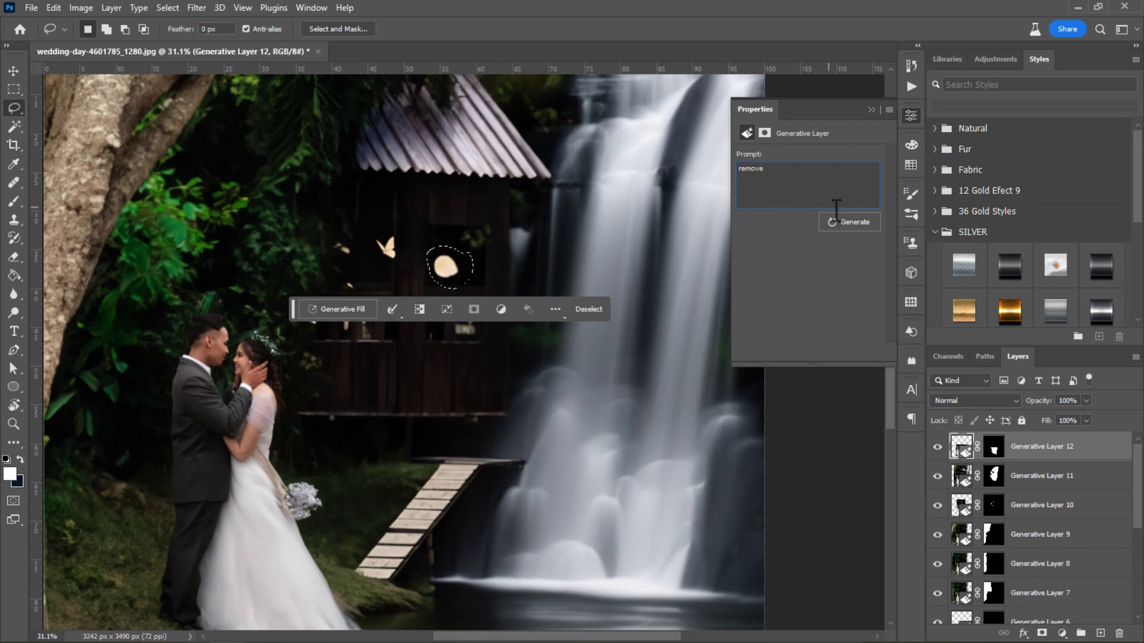
click(852, 223)
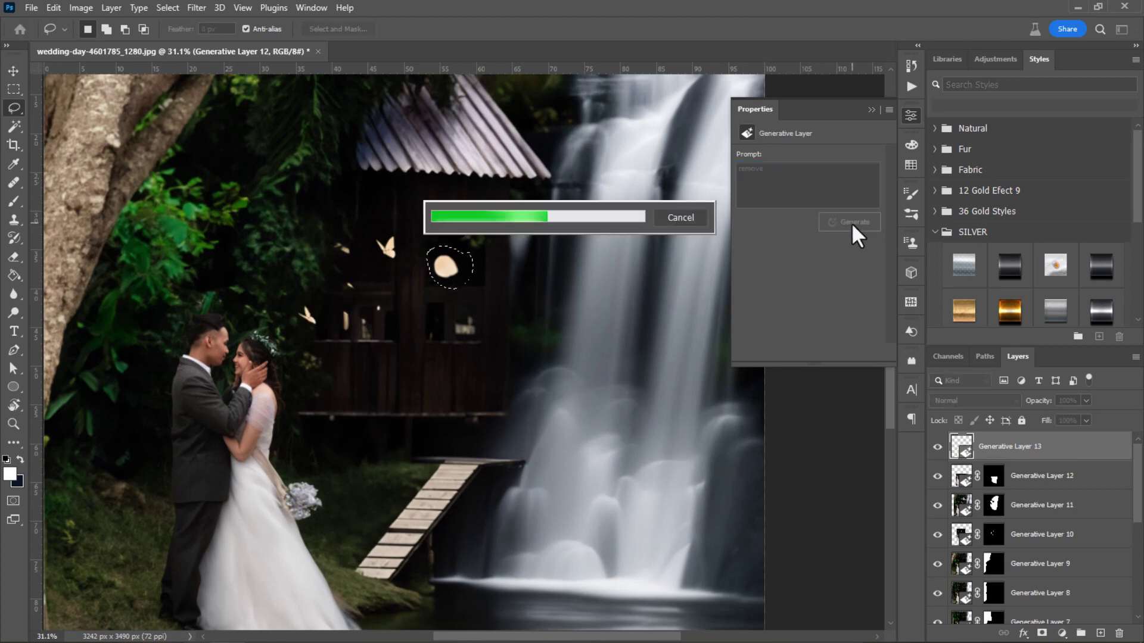
scroll(459, 345, down, 3)
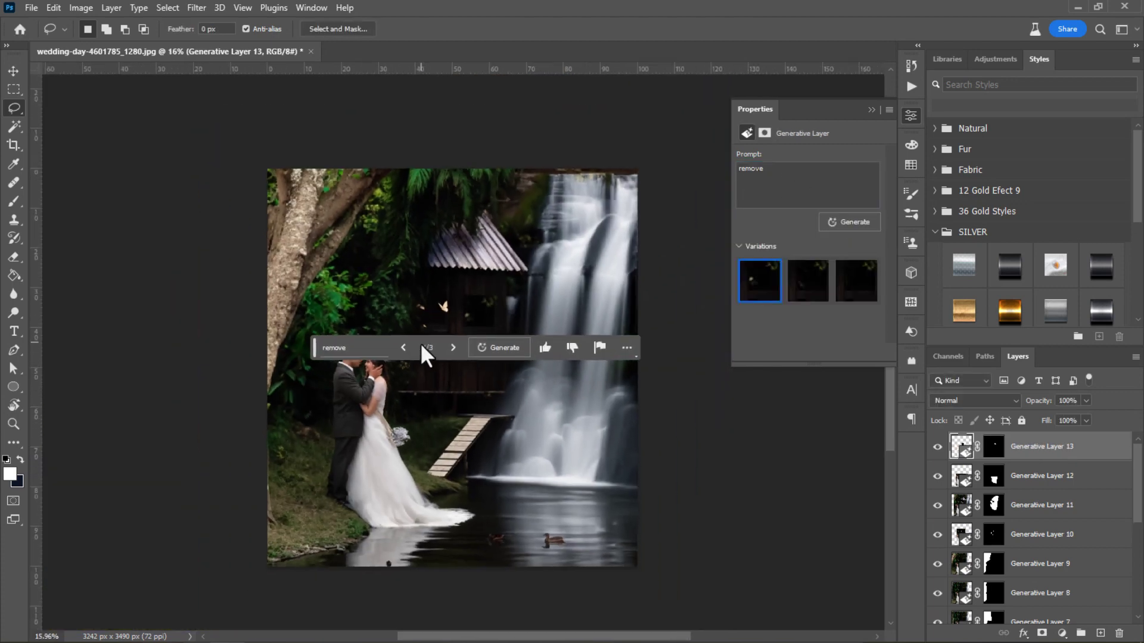